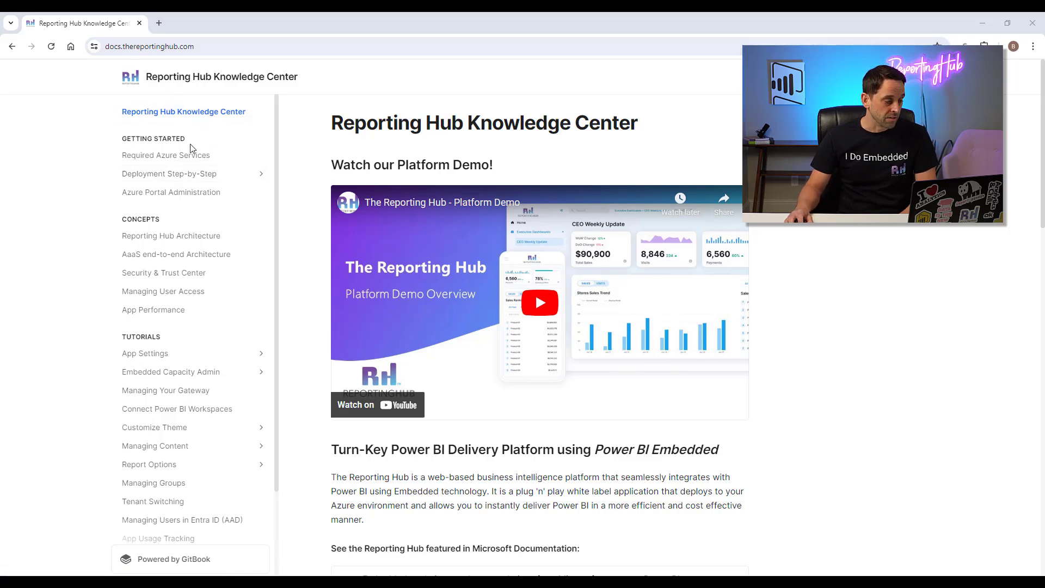
Open the Self-Serve Guided Install page under Deployment Step-by-Step, review the prerequisites checklist and begin the installation
left_click(261, 175)
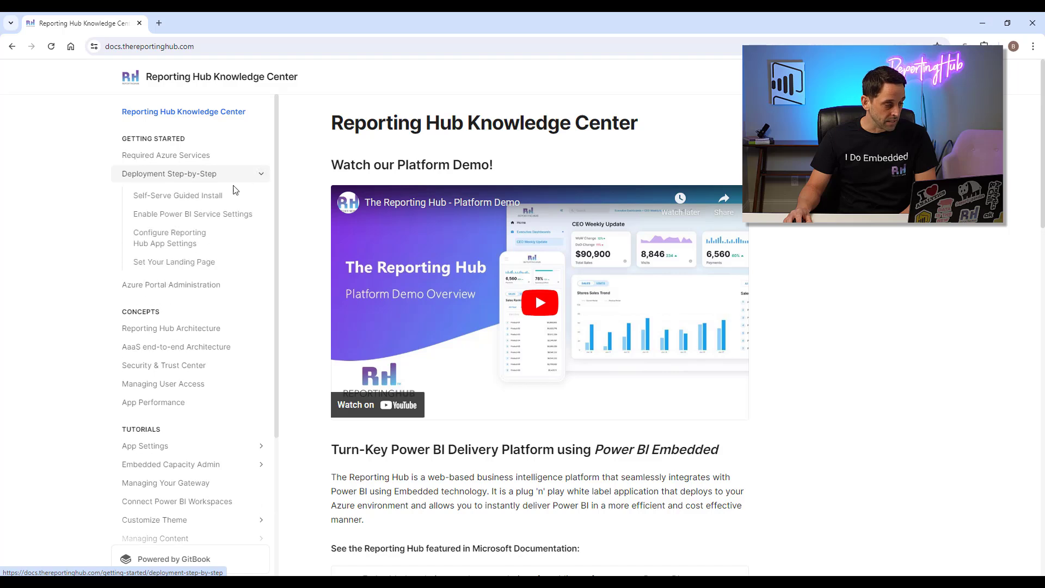
left_click(186, 200)
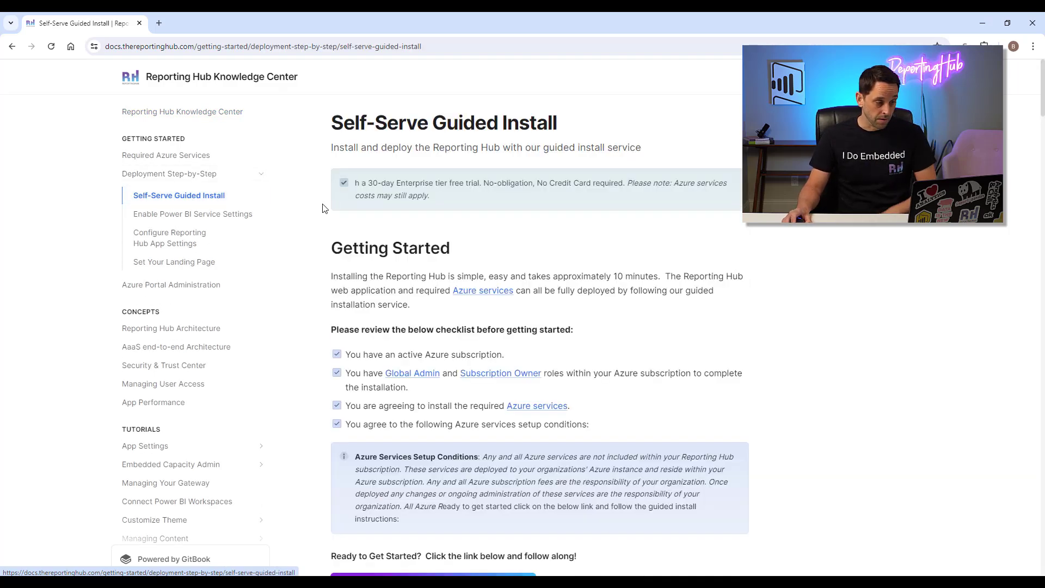
scroll(348, 212, "down", 2)
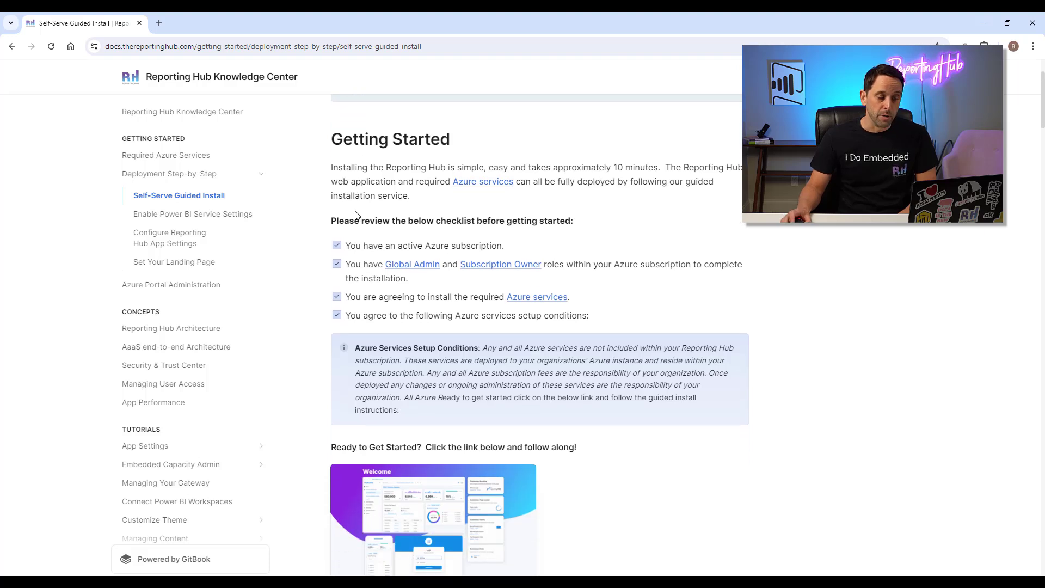
scroll(357, 214, "down", 1)
scroll(356, 214, "up", 1)
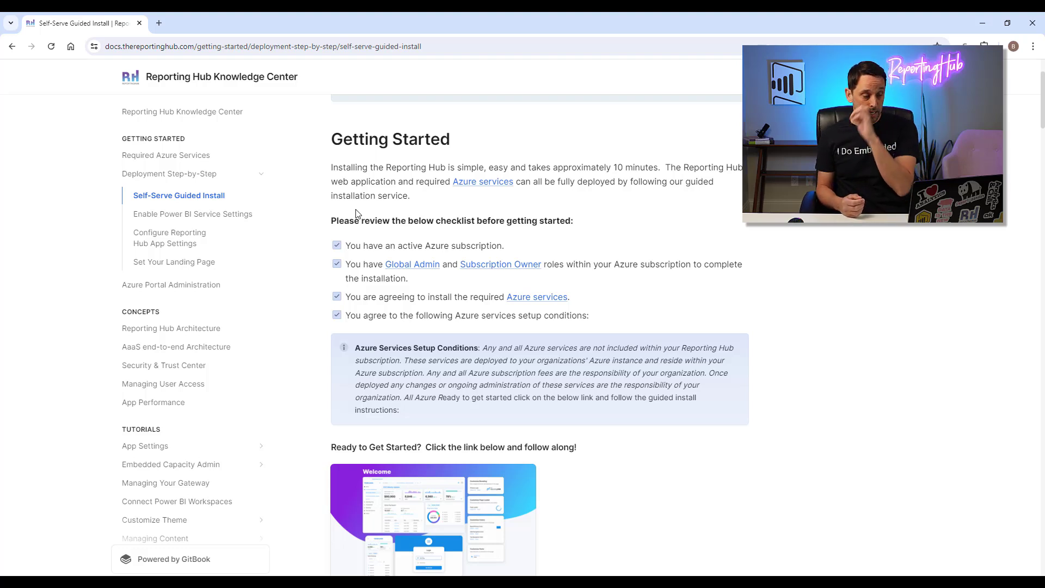
scroll(396, 283, "down", 4)
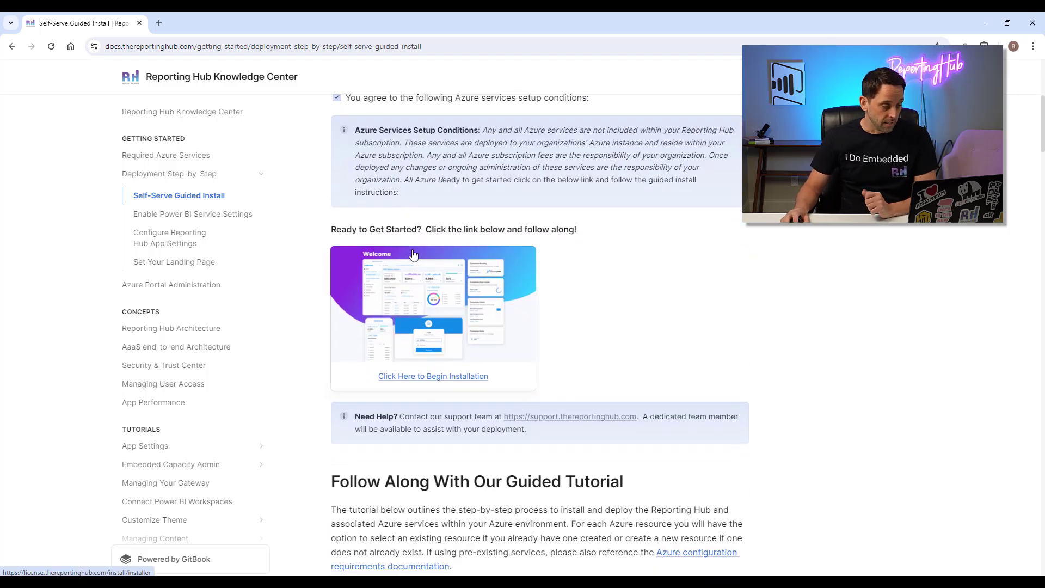
left_click(432, 377)
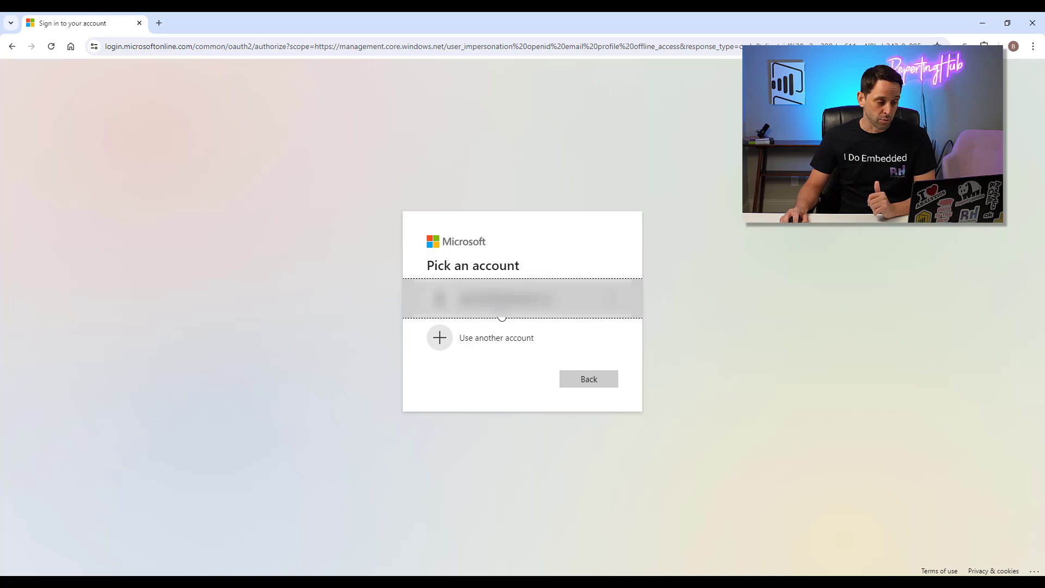
Sign in with the existing Microsoft account and accept the permissions requested by Reporting Hub Installer for the organization
left_click(512, 302)
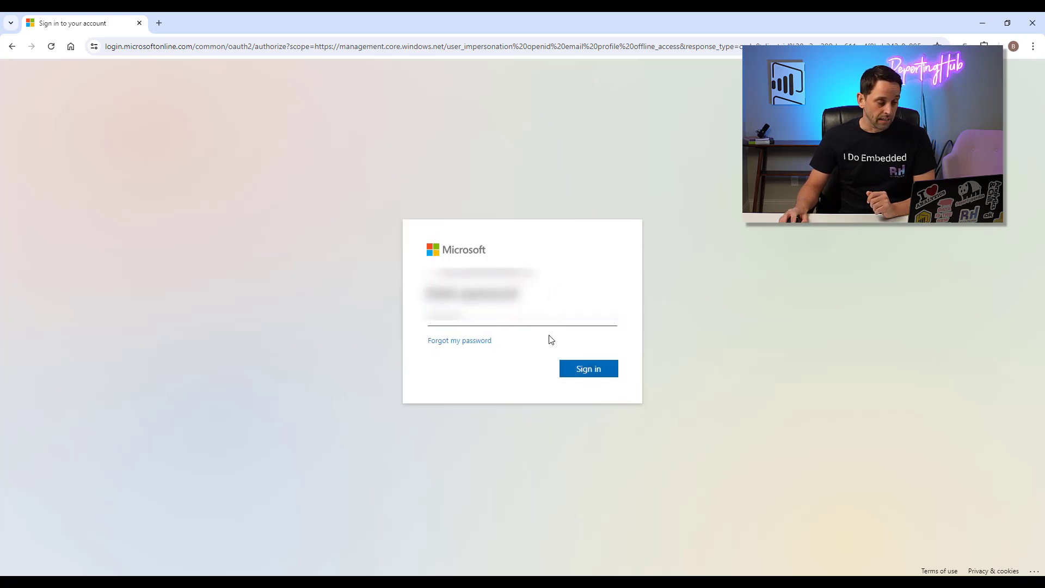
left_click(577, 374)
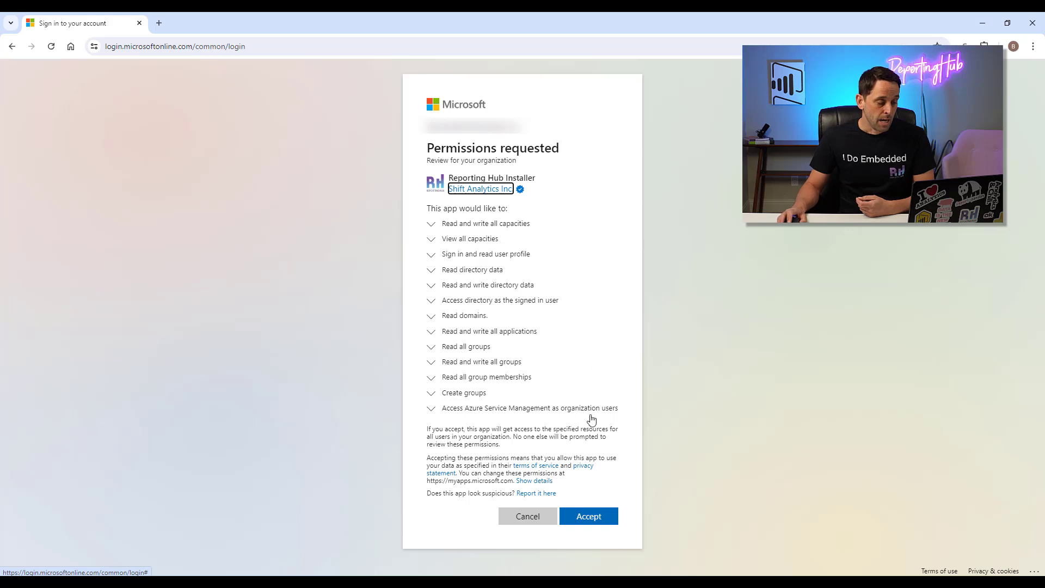
left_click(589, 520)
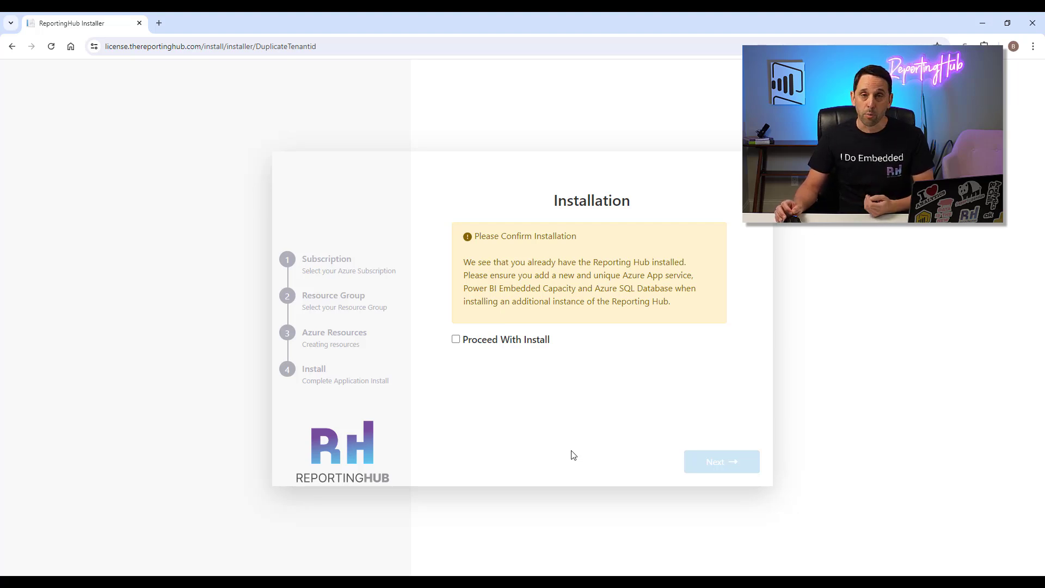
Confirm proceeding with the additional install and submit Azure DevTest subscription 1 as the subscription for the Reporting Hub
left_click(456, 339)
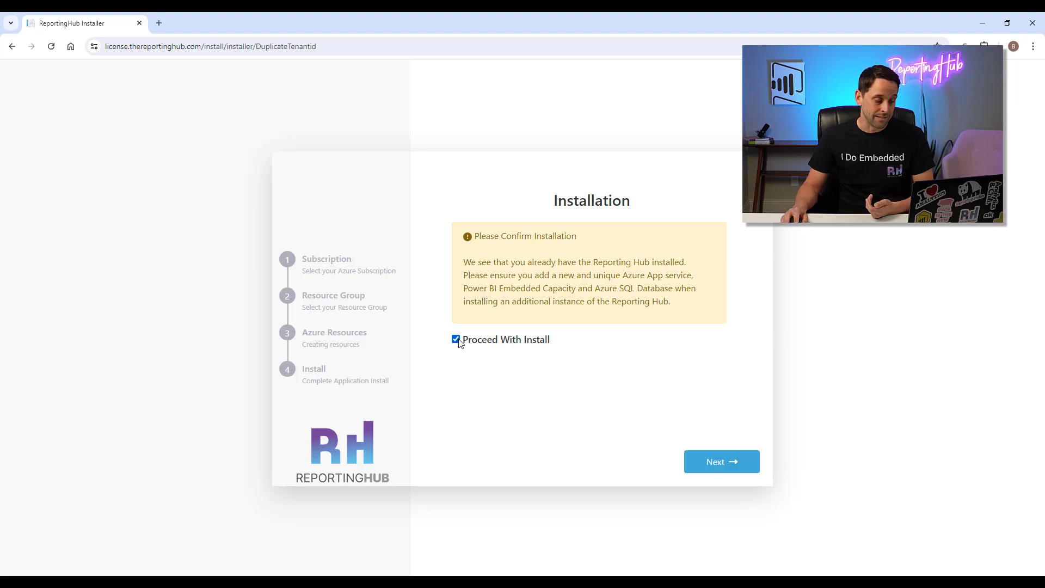
left_click(719, 464)
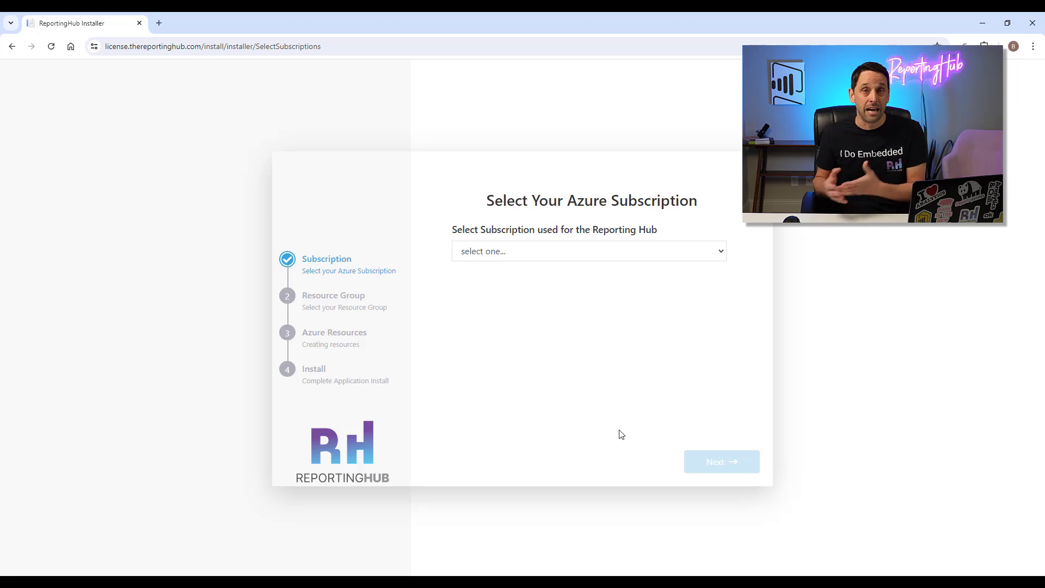
left_click(690, 255)
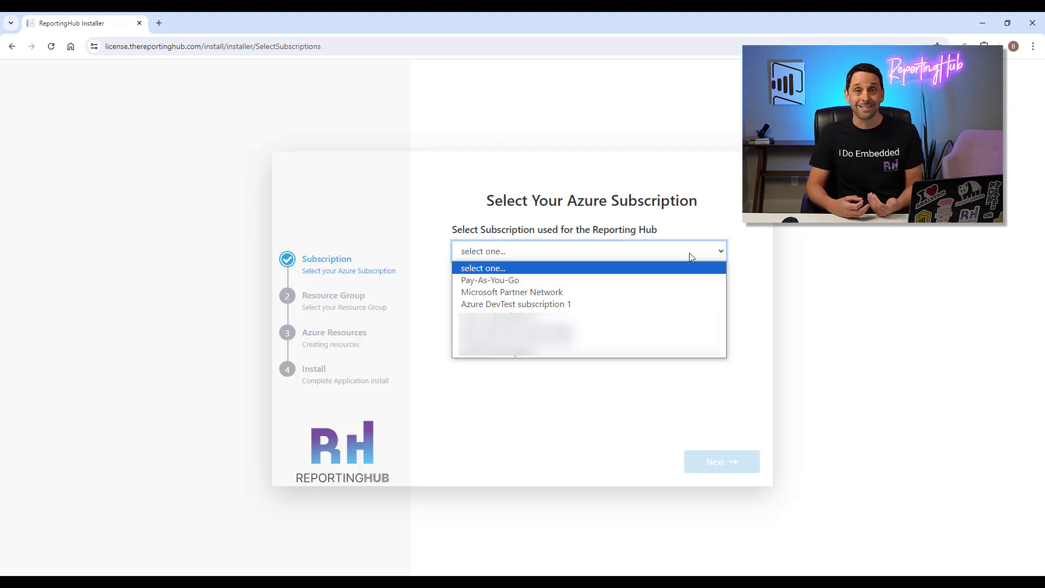
left_click(627, 304)
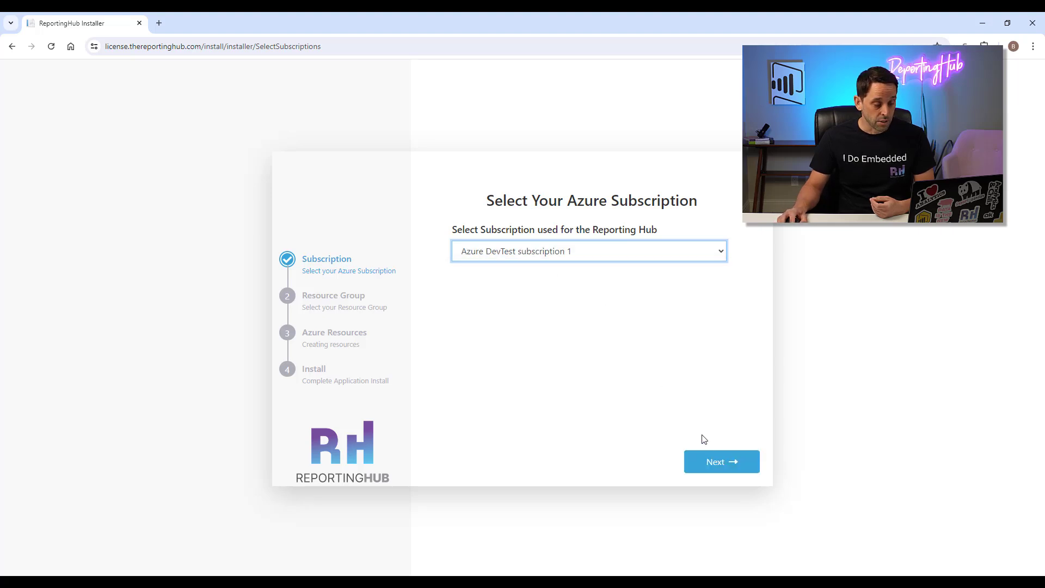
left_click(718, 467)
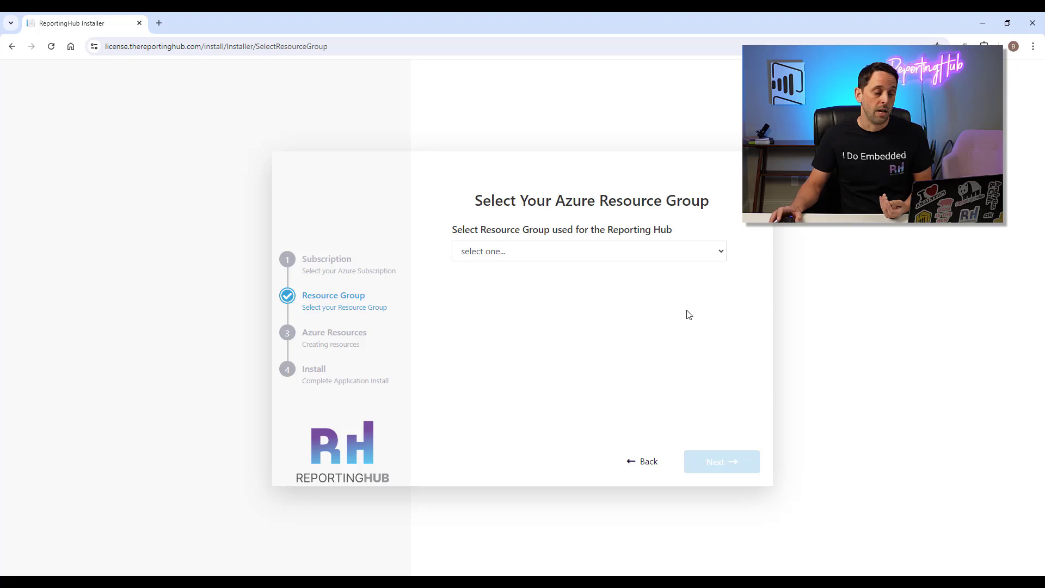
Add a new resource group named myreportinghubrg in the (US) East US region and continue to the Azure resources
left_click(720, 251)
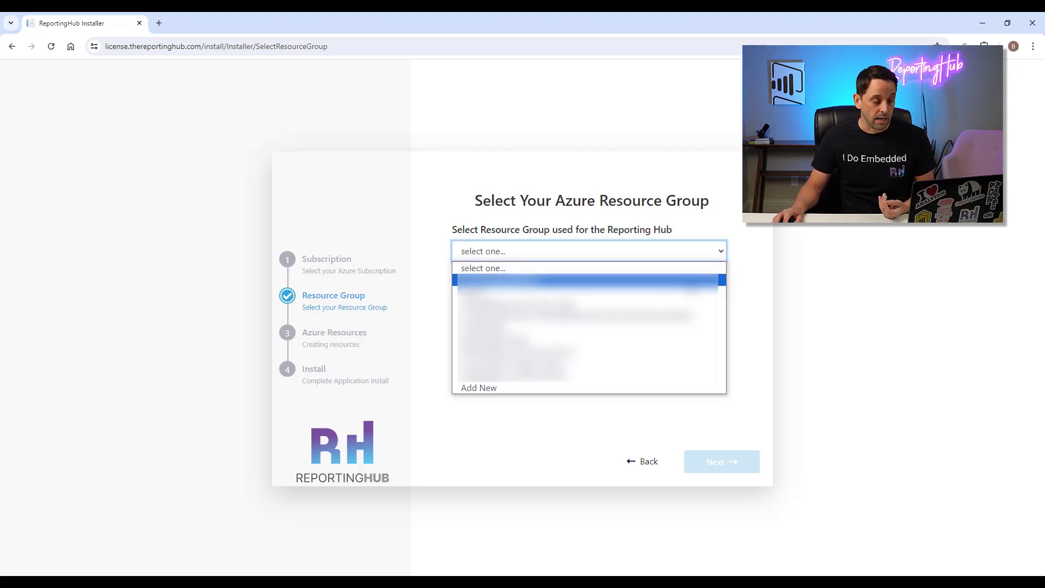
left_click(644, 388)
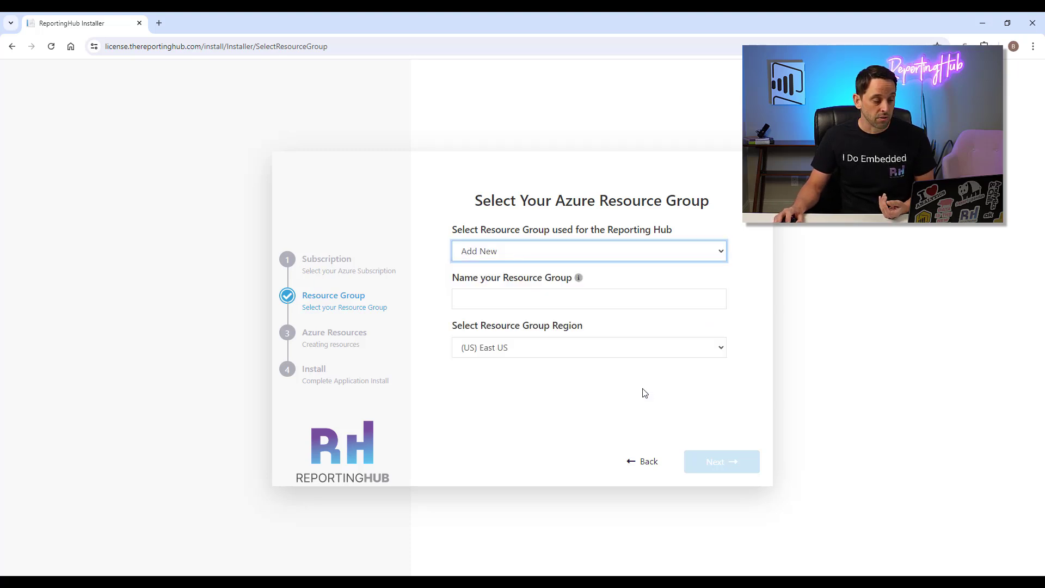
left_click(525, 301)
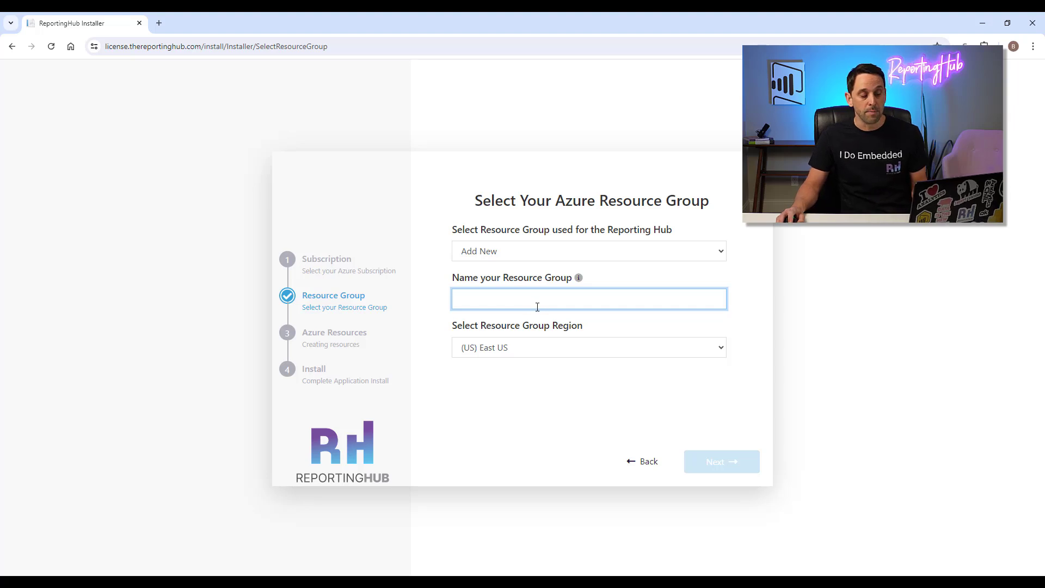
type("my")
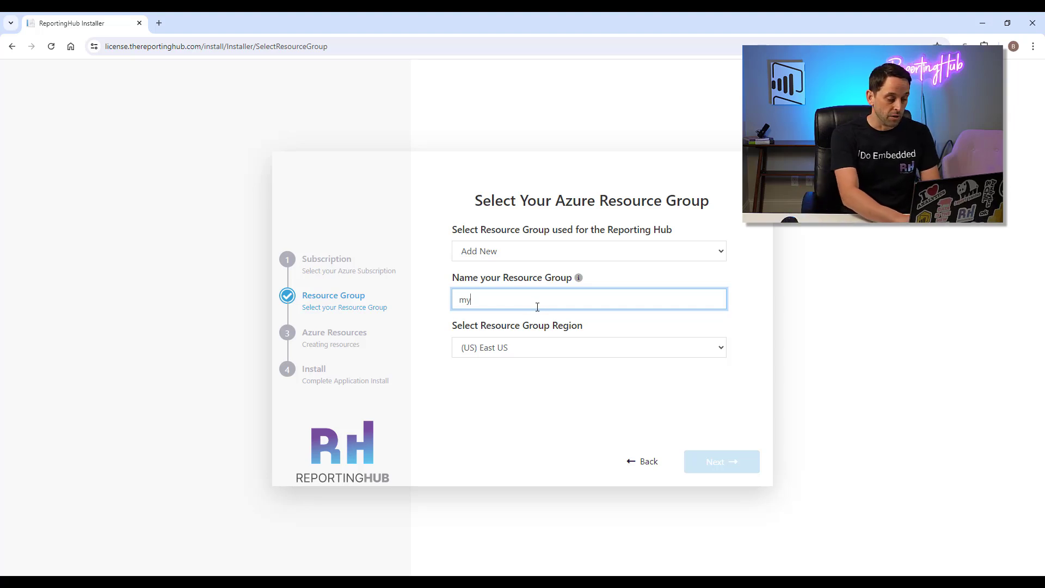
type("report")
type("ing")
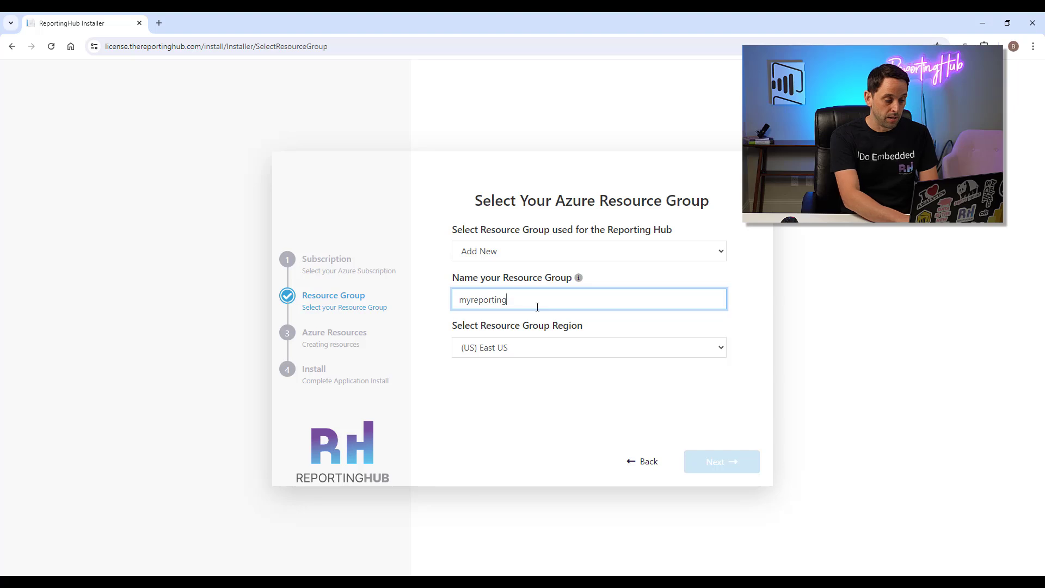
type("hubrg")
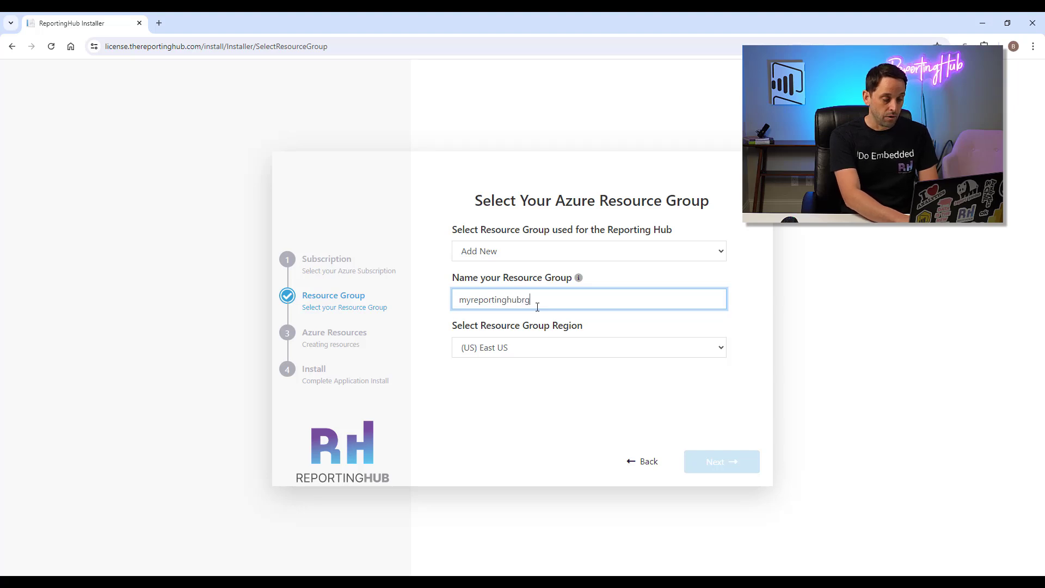
left_click(618, 348)
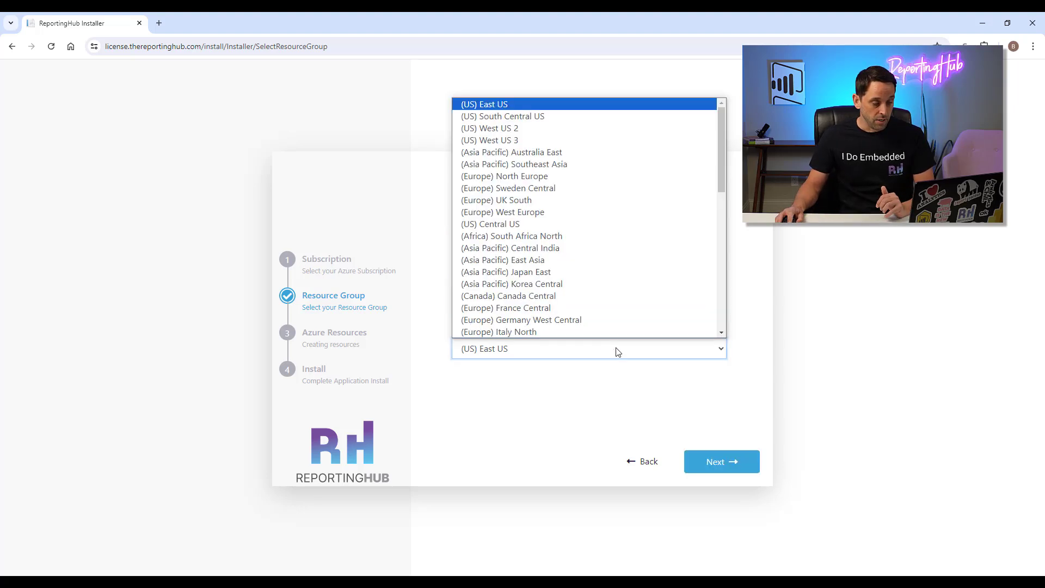
left_click(591, 110)
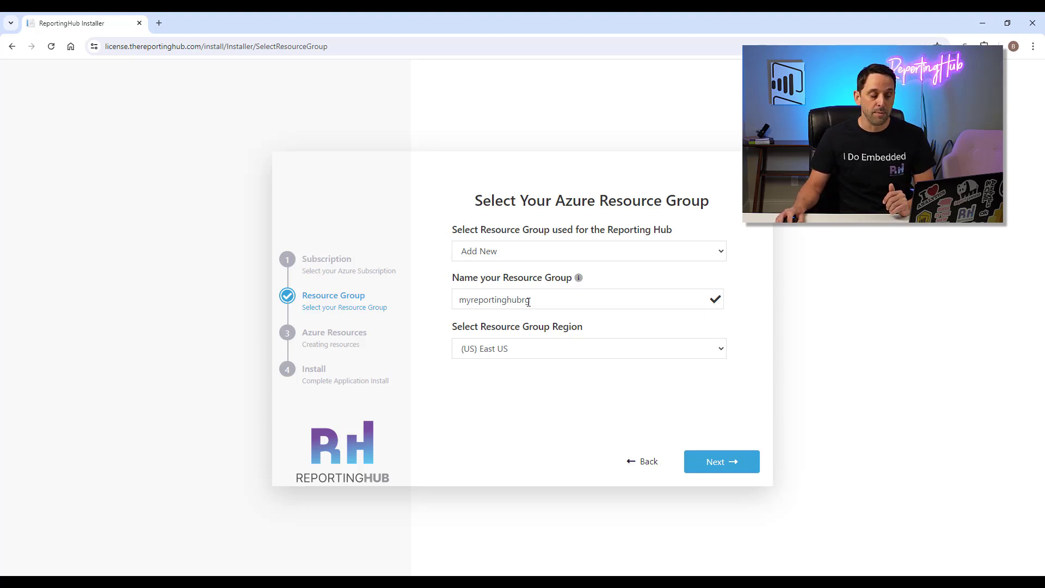
mouse_move(524, 302)
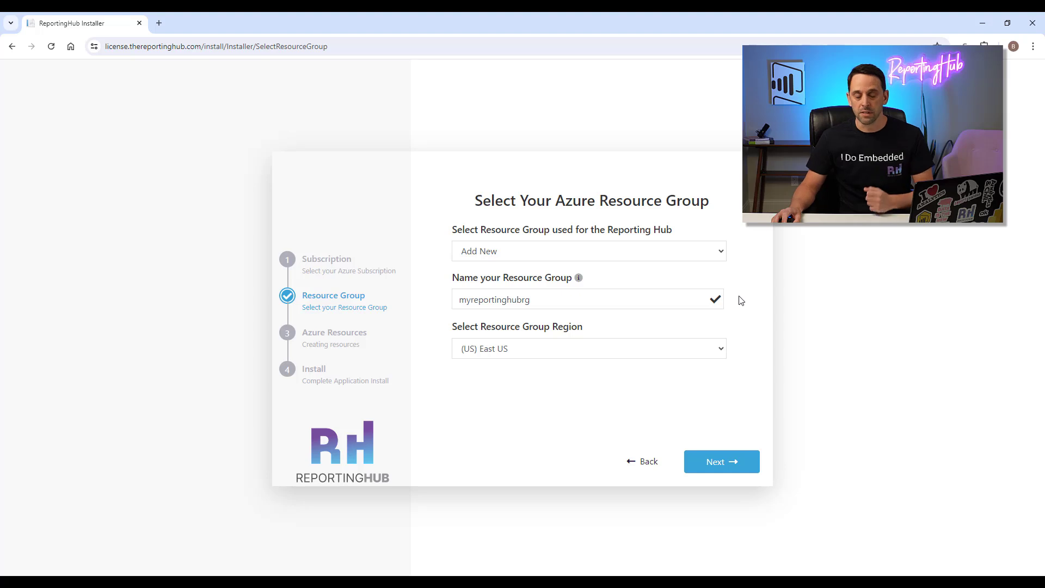
left_click(731, 460)
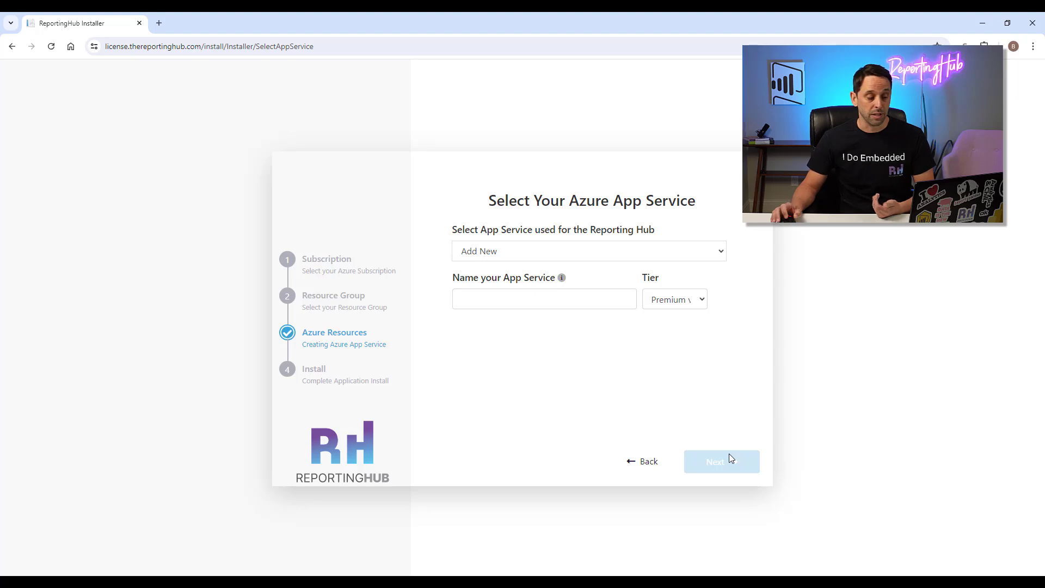
Add a new App Service named myreportinghubappservice with the Production (S1) tier and continue to the database setup
left_click(688, 254)
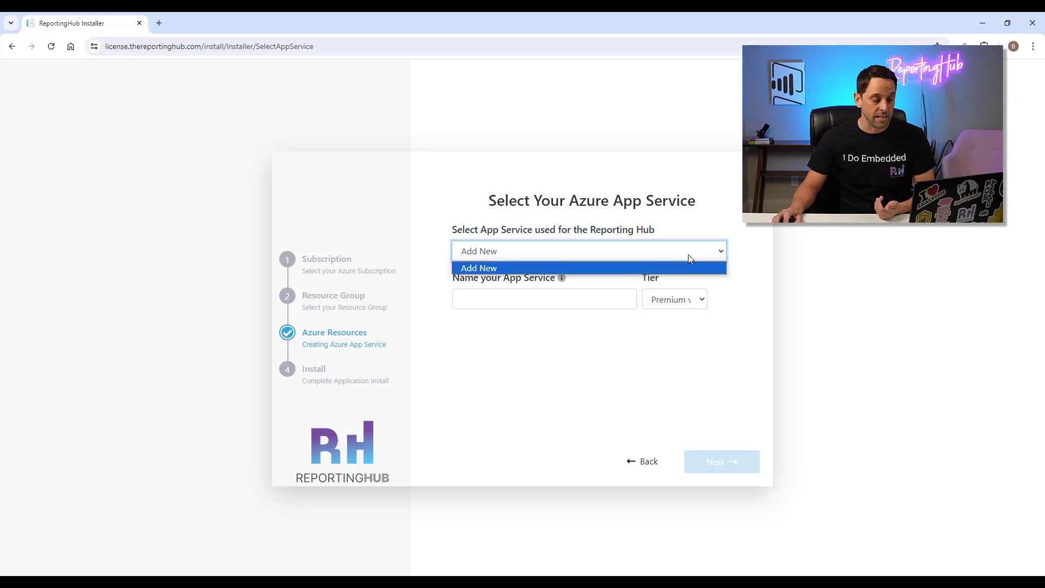
left_click(603, 268)
left_click(543, 301)
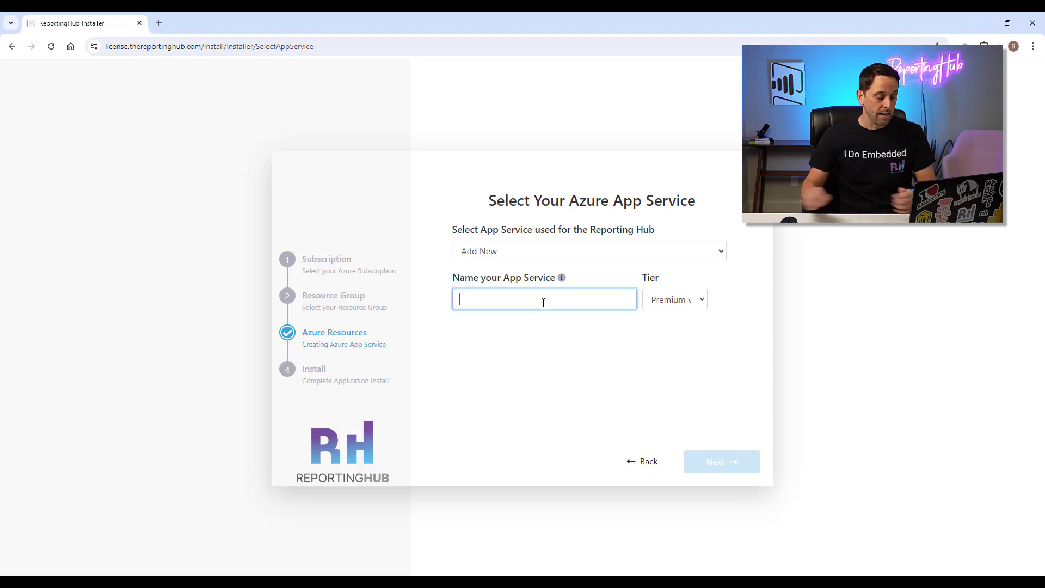
type("myrep")
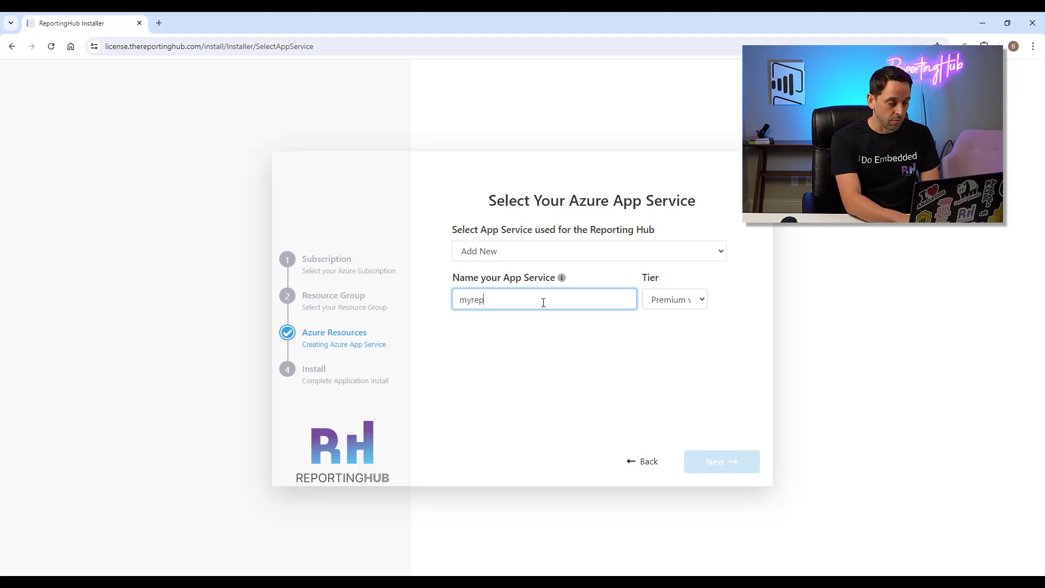
type("ortinghub")
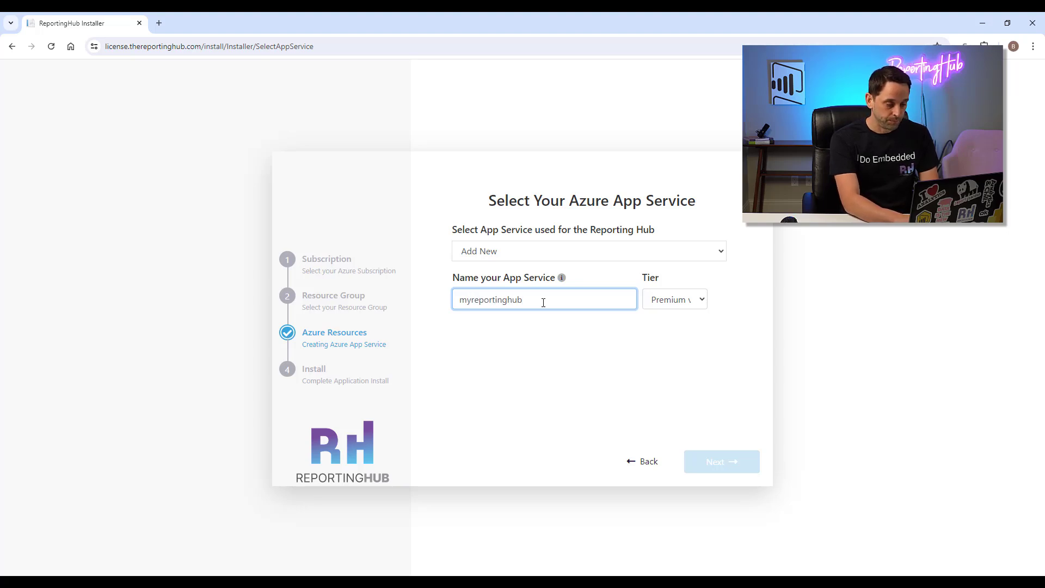
type("appservice")
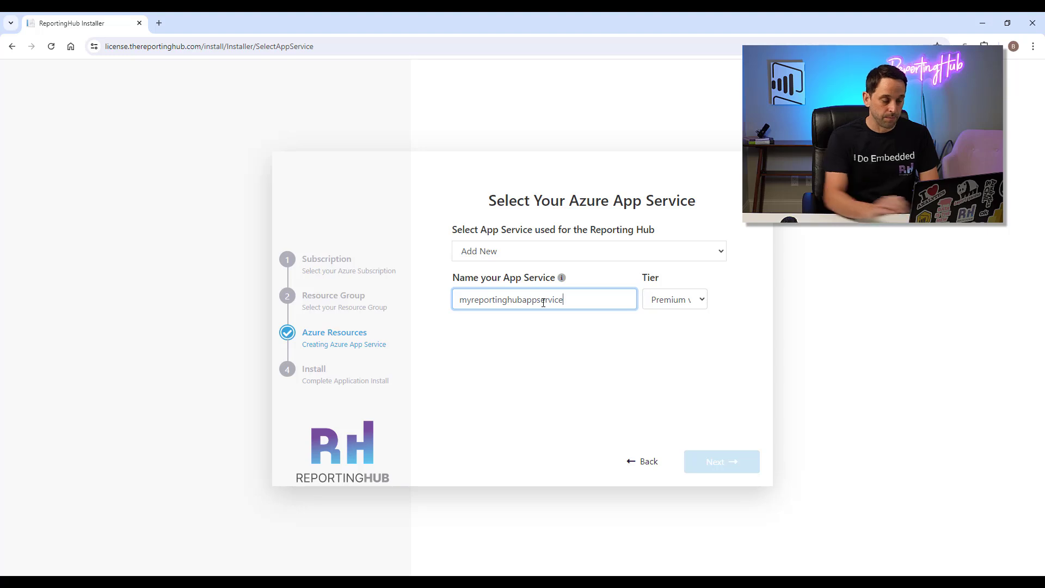
left_click(702, 299)
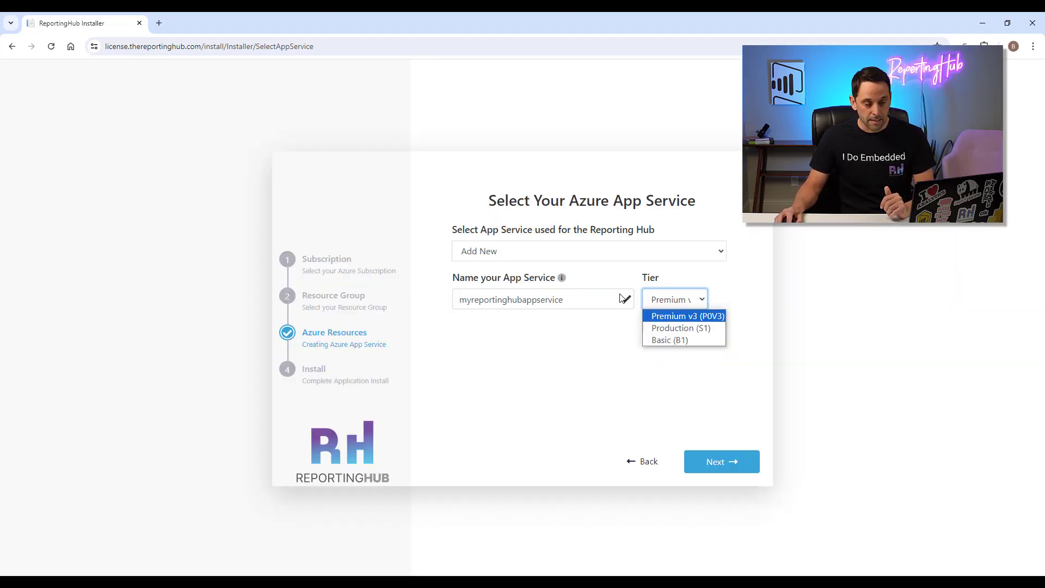
left_click(695, 330)
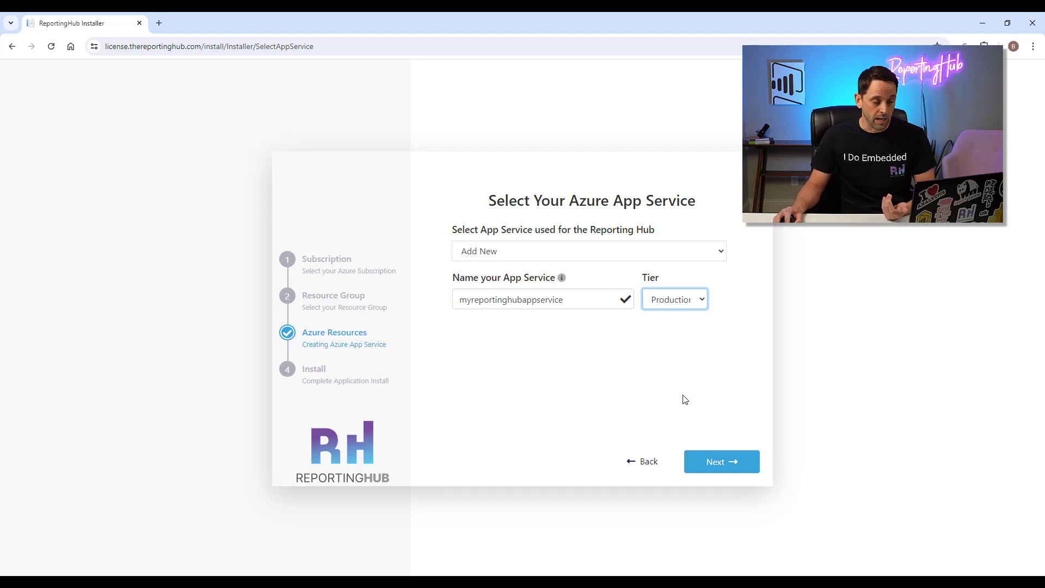
left_click(716, 469)
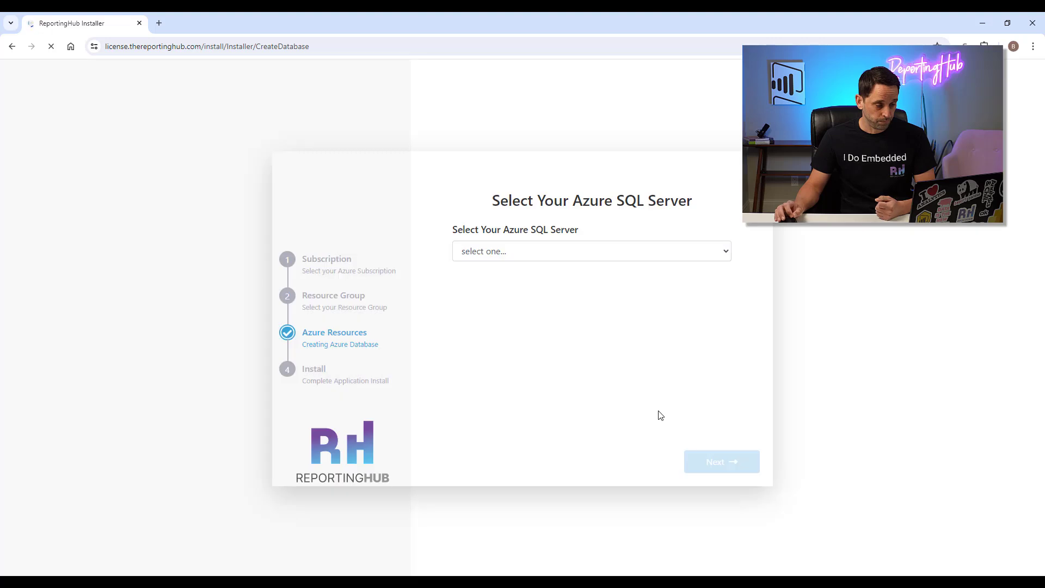
Add a new Azure SQL Server named myreportinghubsqlserver
left_click(581, 255)
left_click(573, 277)
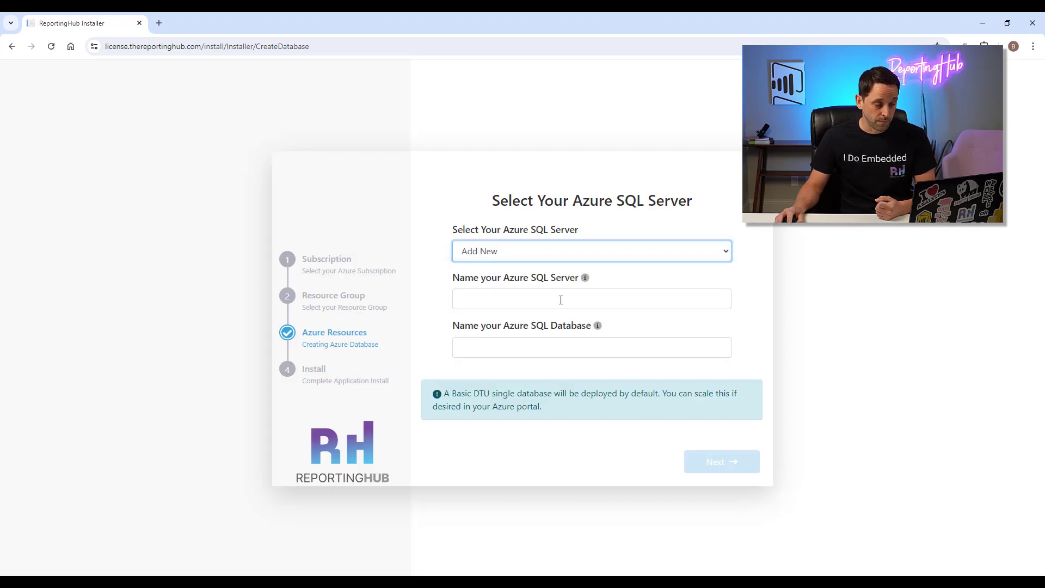
left_click(520, 298)
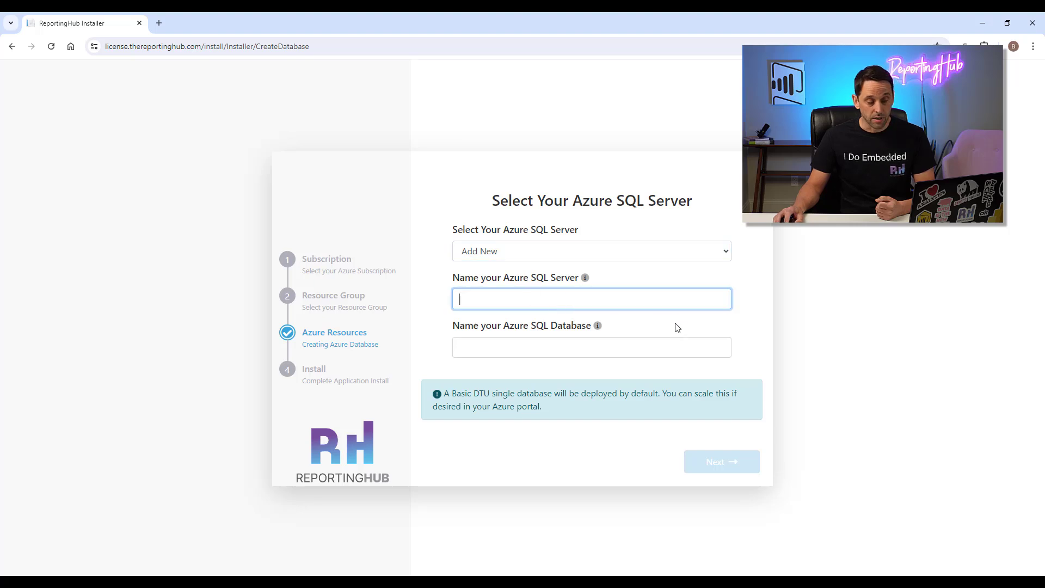
type("my")
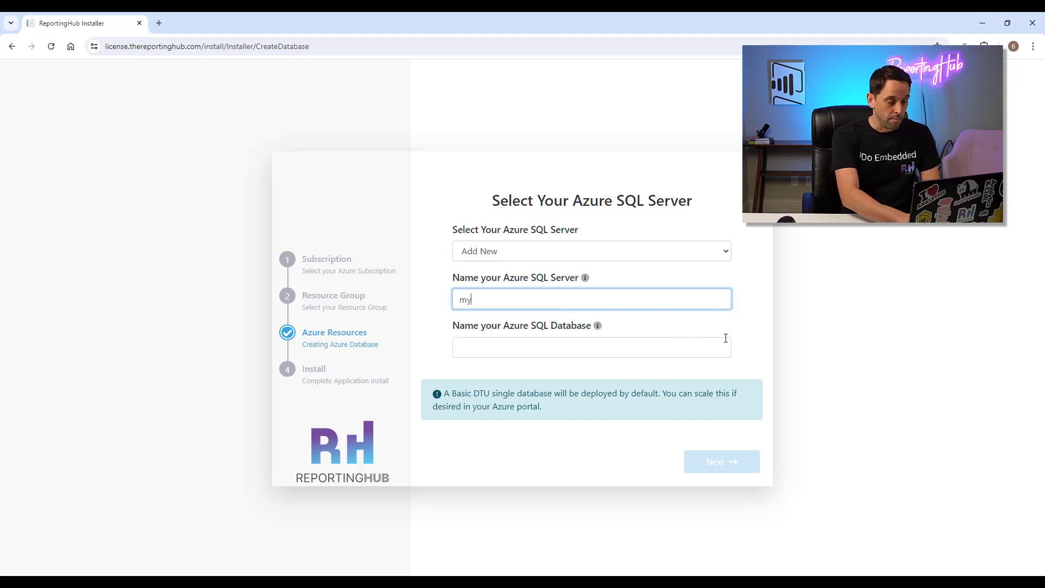
type("reportinghu")
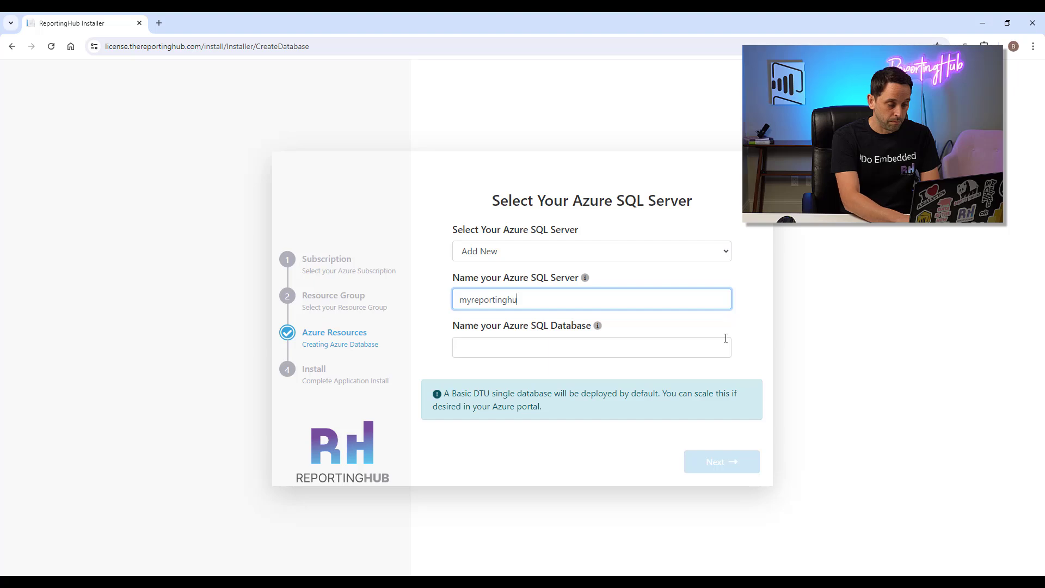
type("bsqlserver")
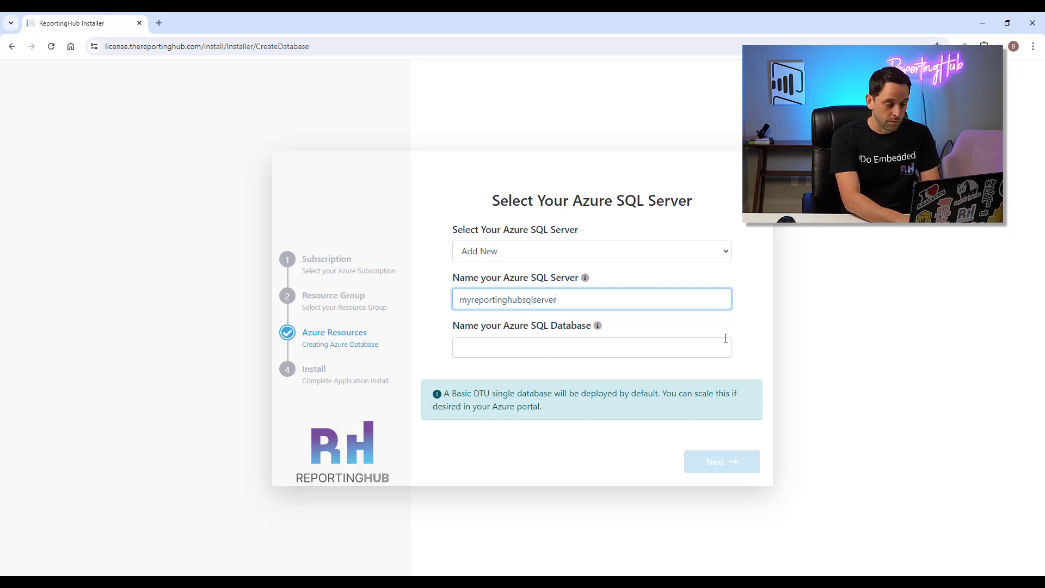
Name the Azure SQL Database myreportinghubsqldb and continue to the Power BI Embedded capacity setup
left_click(700, 353)
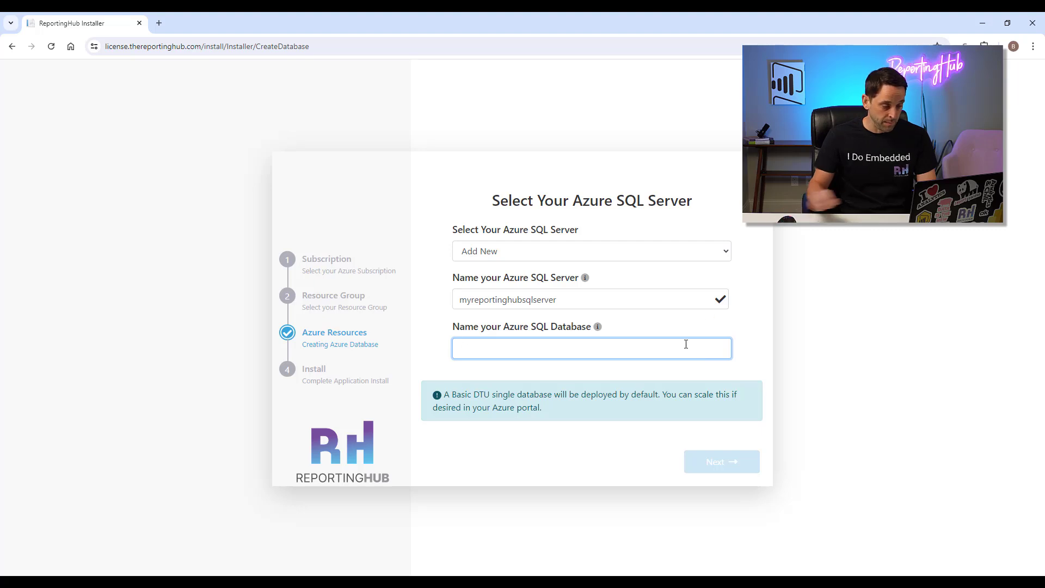
type("myrepor")
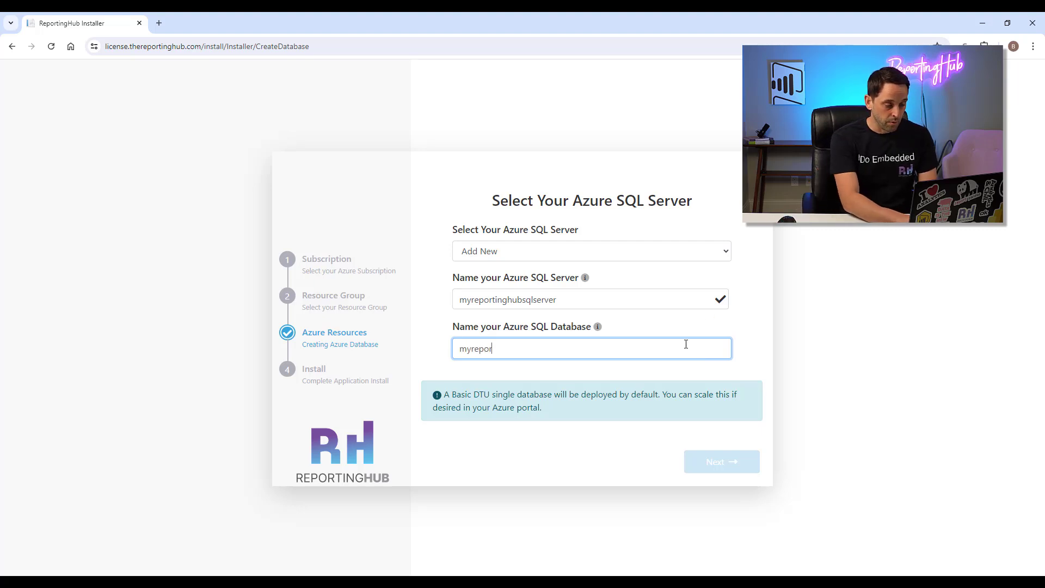
type("tinghubsqldb")
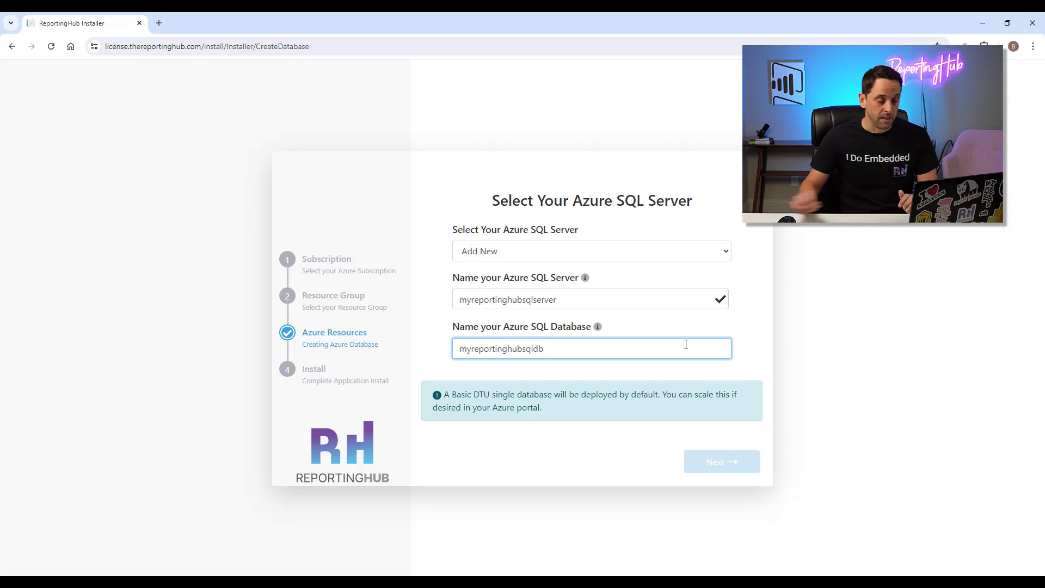
left_click(743, 355)
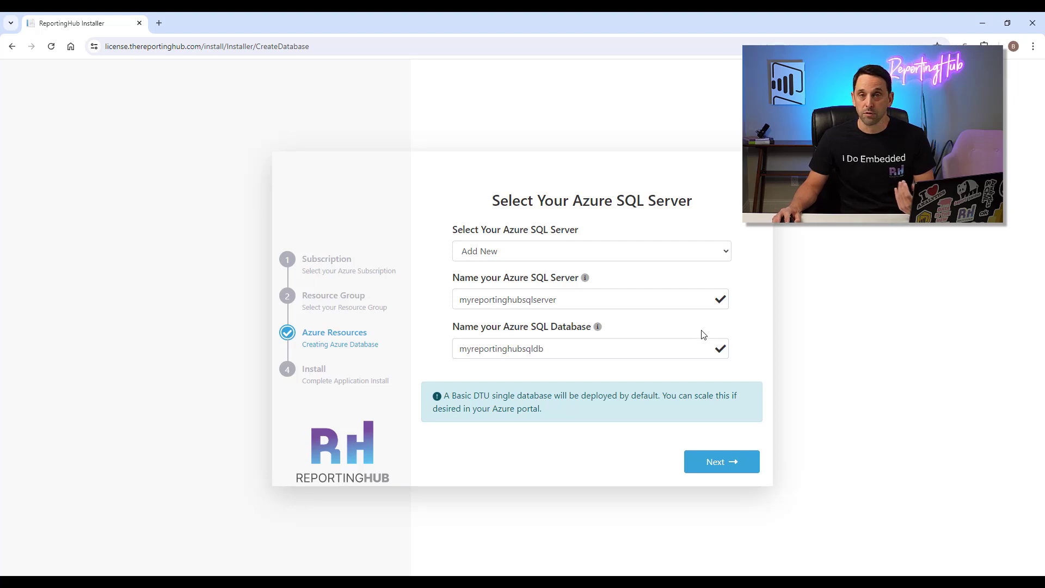
left_click(722, 464)
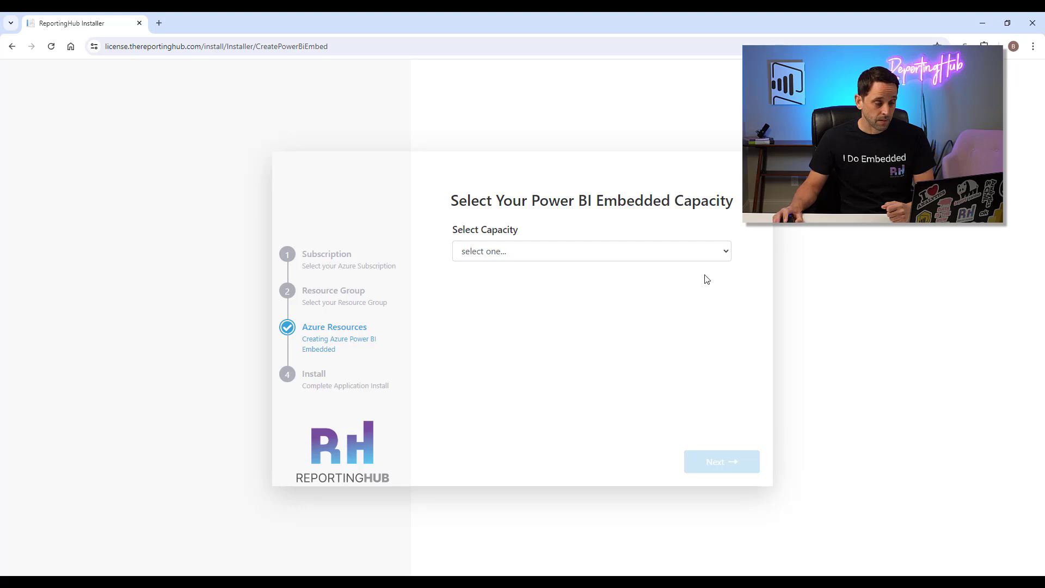
Add a new capacity created as Fabric, name it myreportinghubfabric, and continue to the Azure AD application registrations
left_click(724, 253)
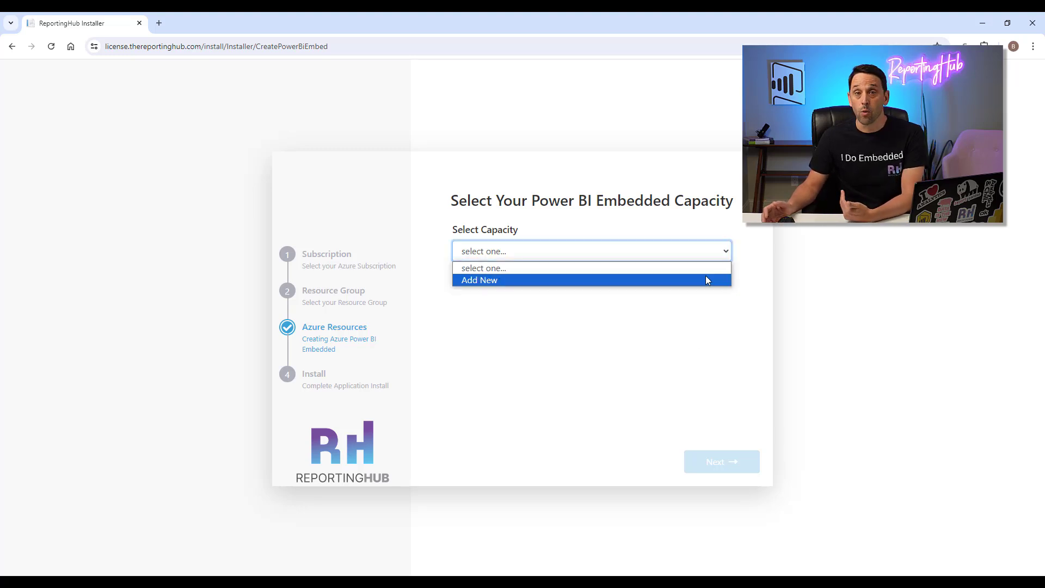
left_click(671, 280)
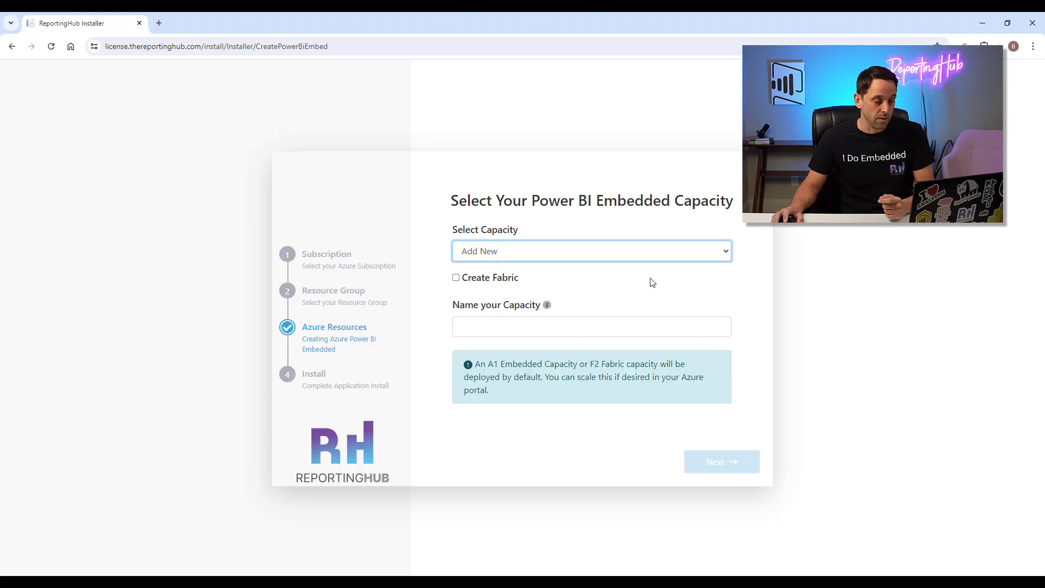
left_click(456, 278)
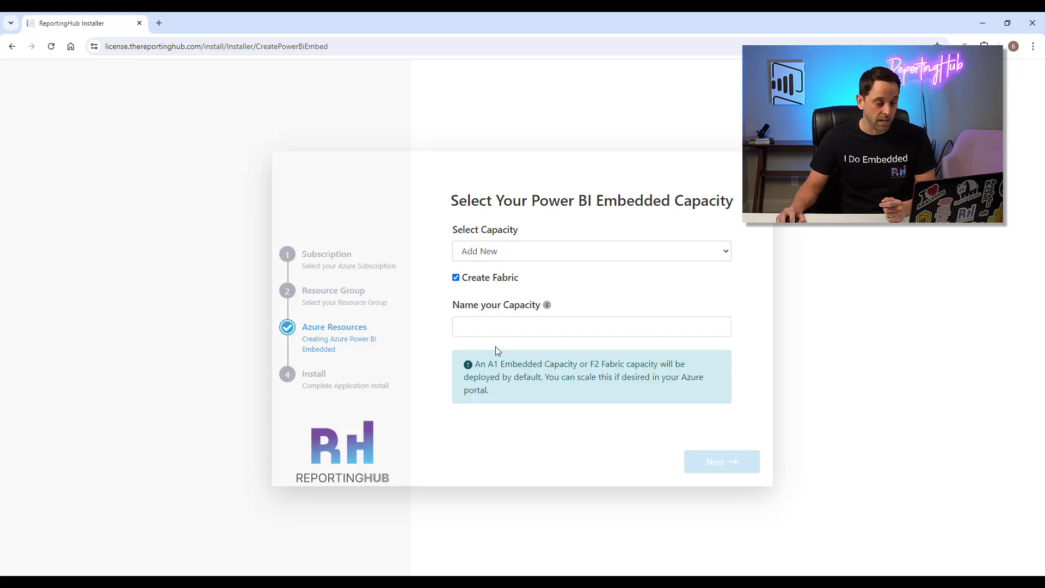
left_click(495, 328)
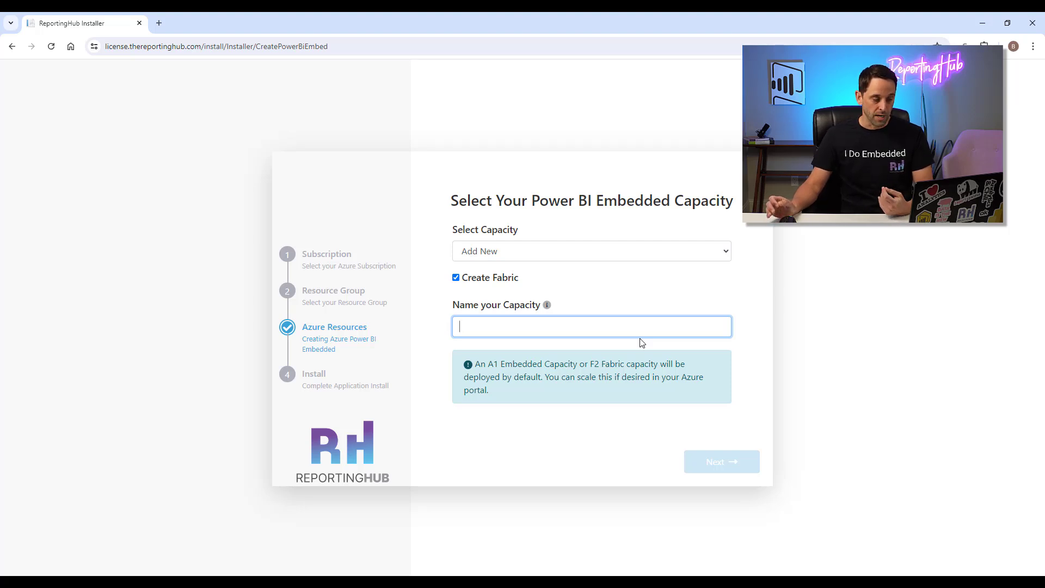
type("myrepor")
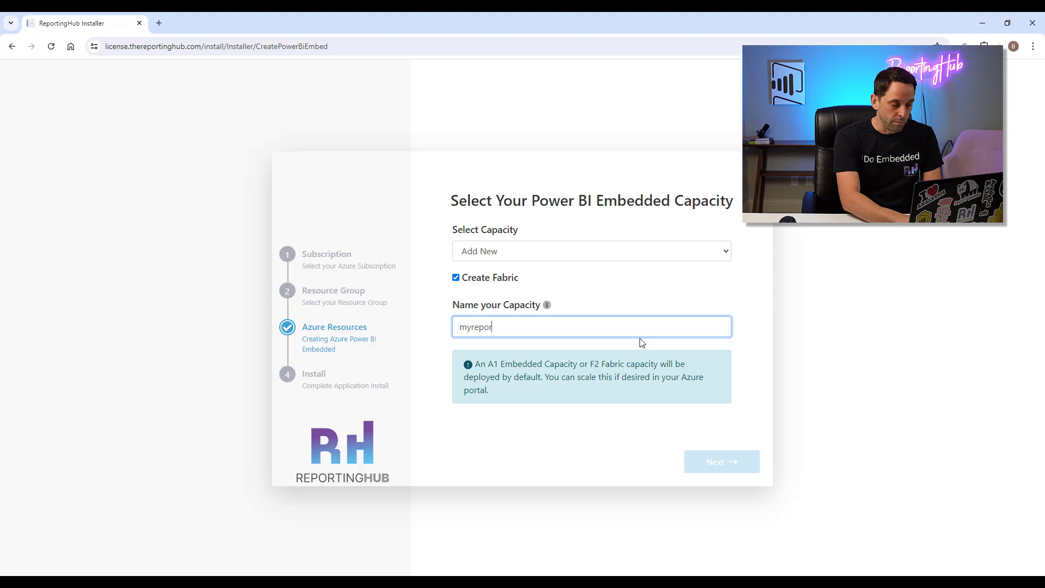
type("tinghubfa")
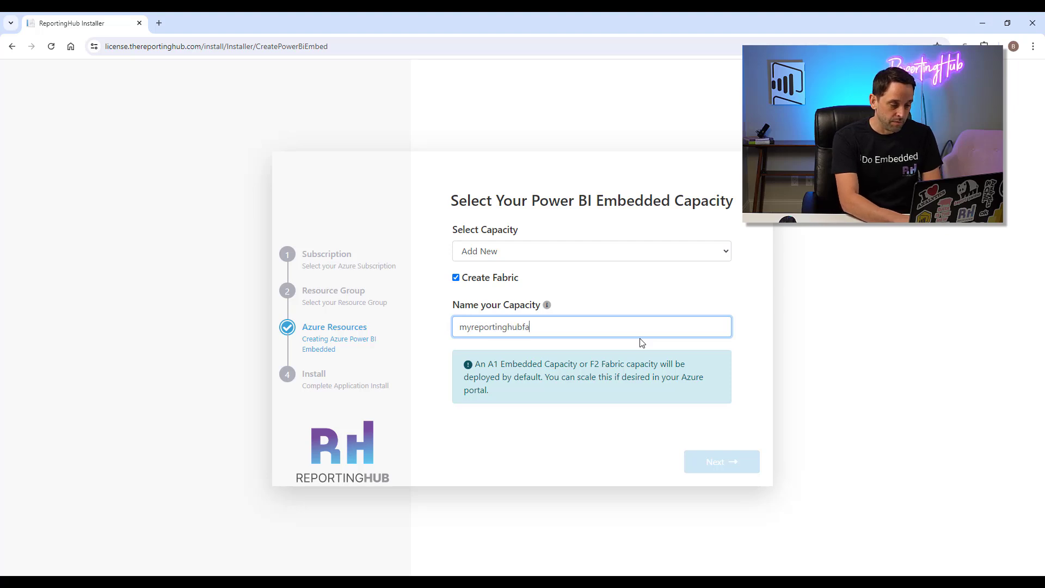
type("bric")
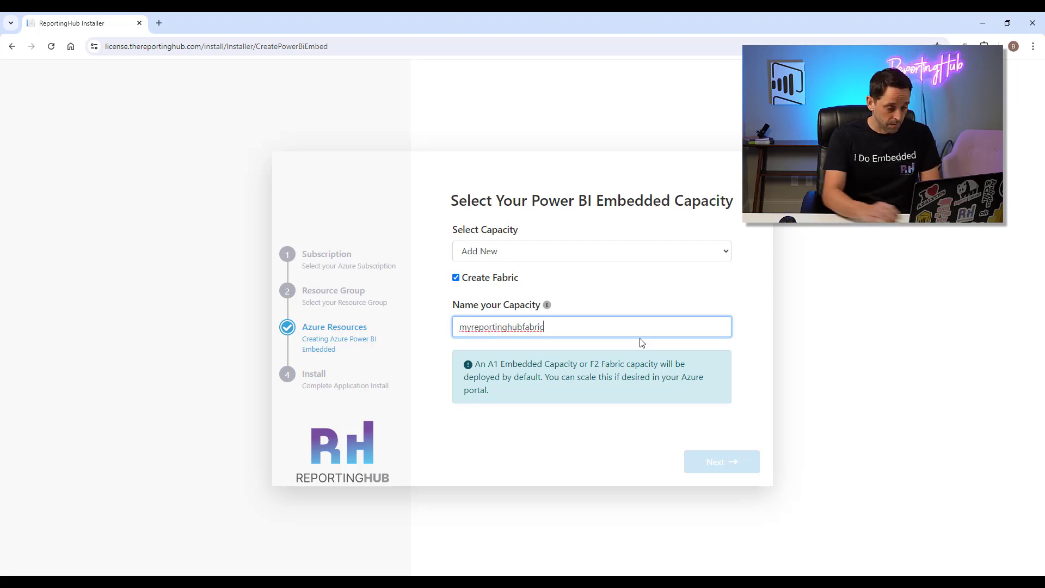
left_click(635, 420)
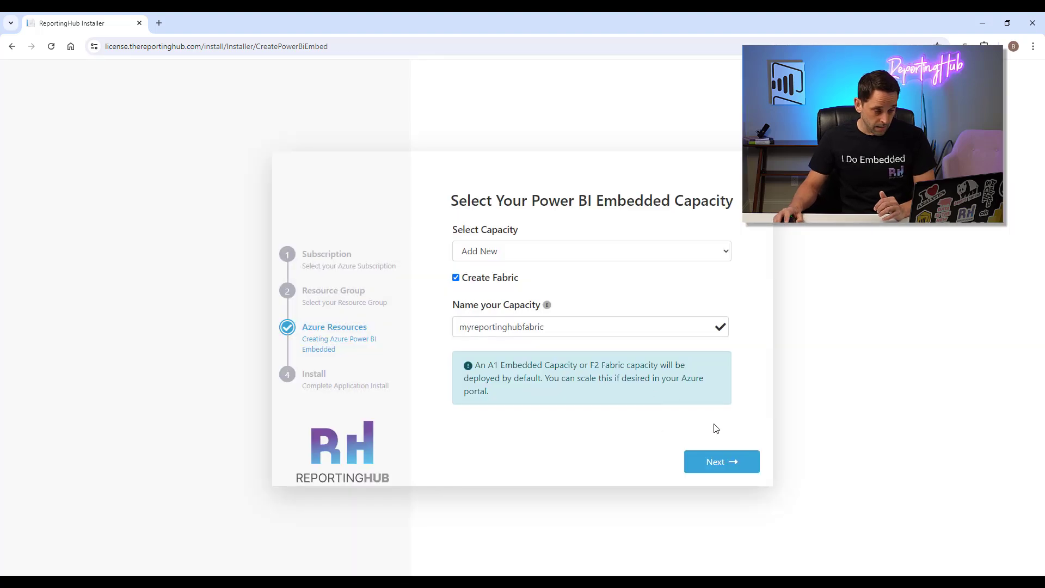
left_click(728, 469)
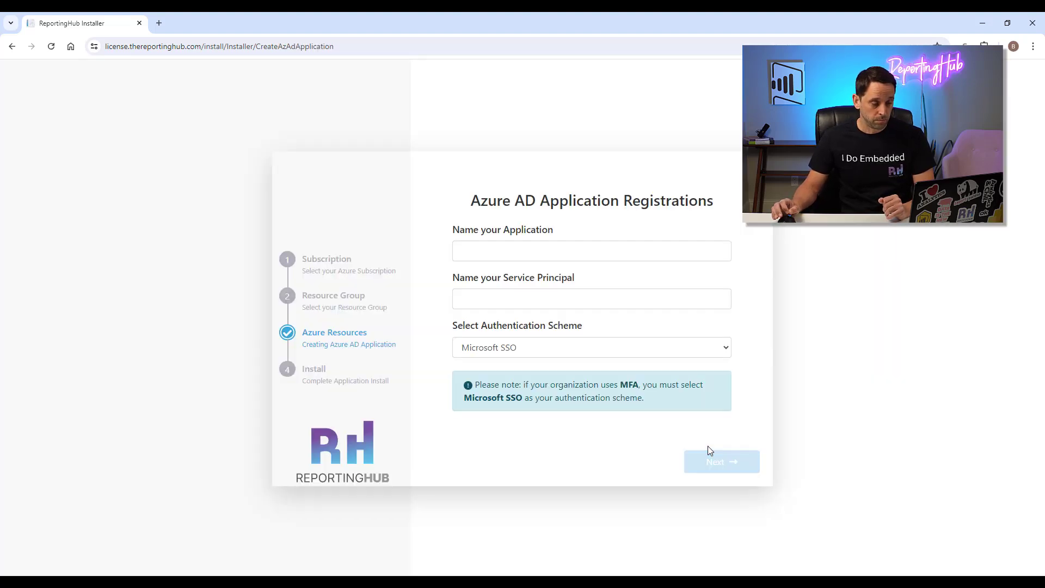
Name the Azure AD application registration myreportinghubapp
left_click(559, 251)
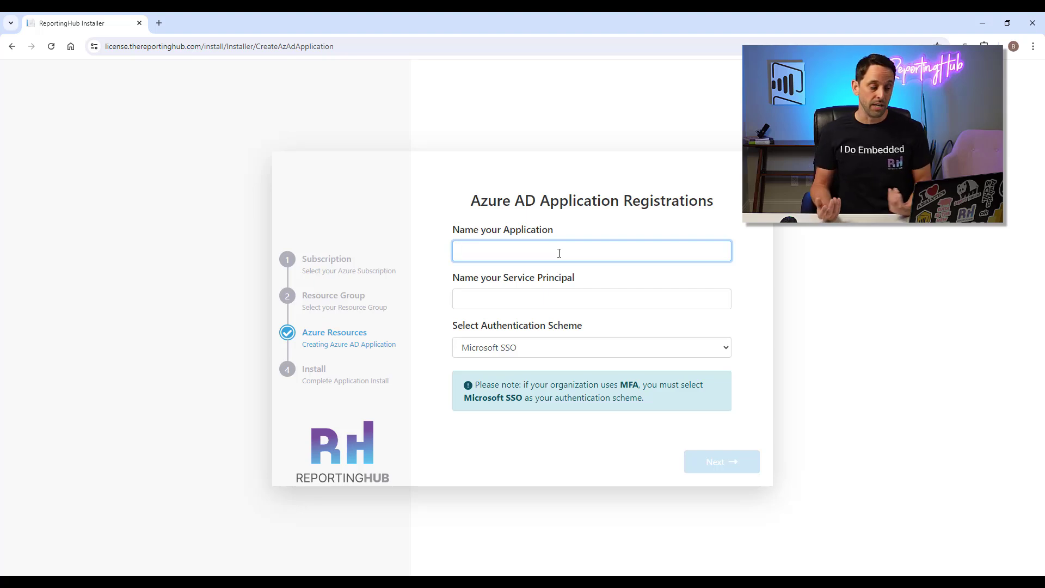
type("myrepor")
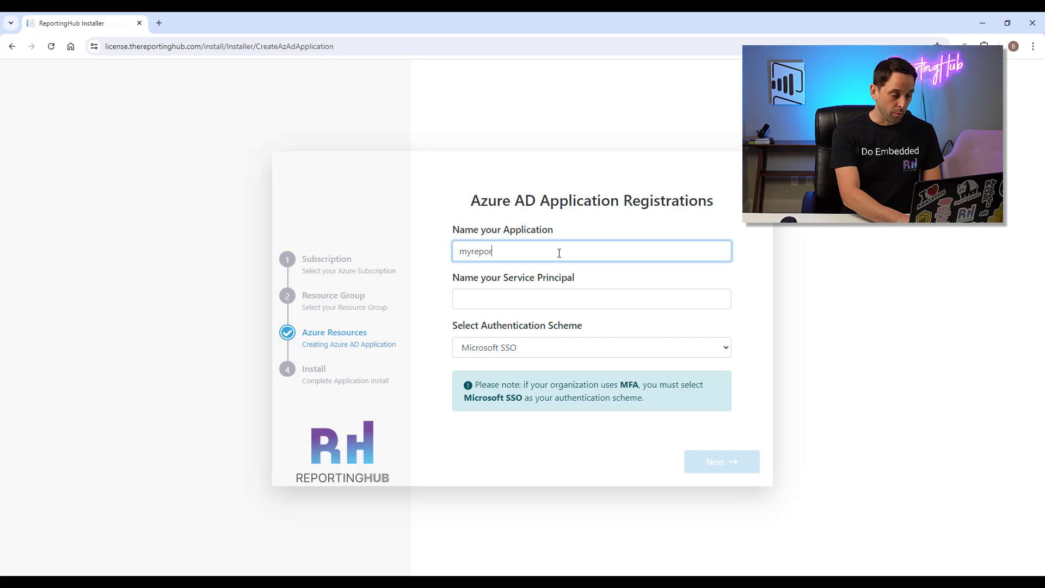
type("tinghubapp")
key("Tab")
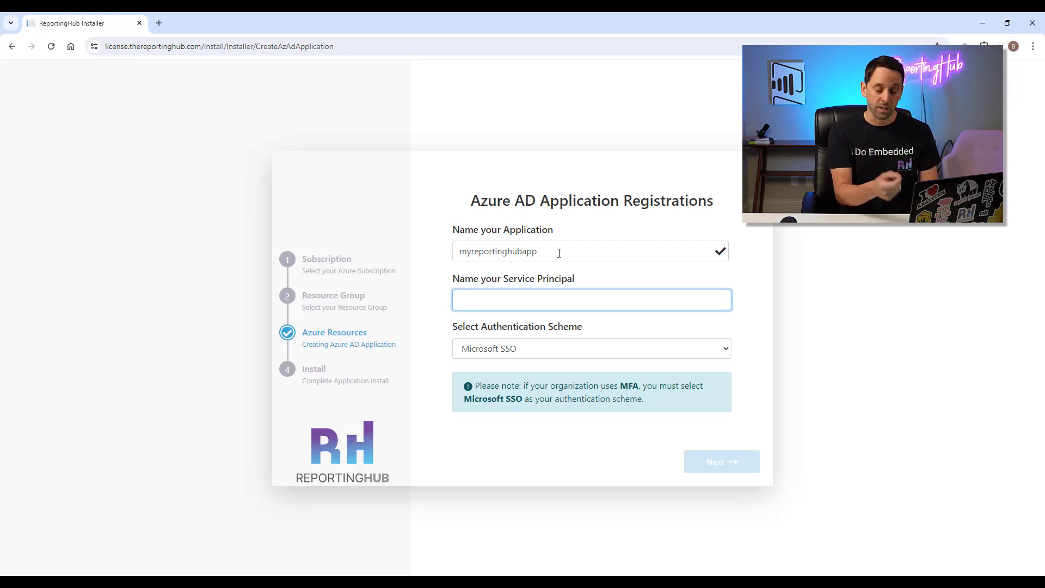
Name the service principal myreportinghubserviceprincipal and continue to the translator setup with Microsoft SSO as the authentication scheme
type("my")
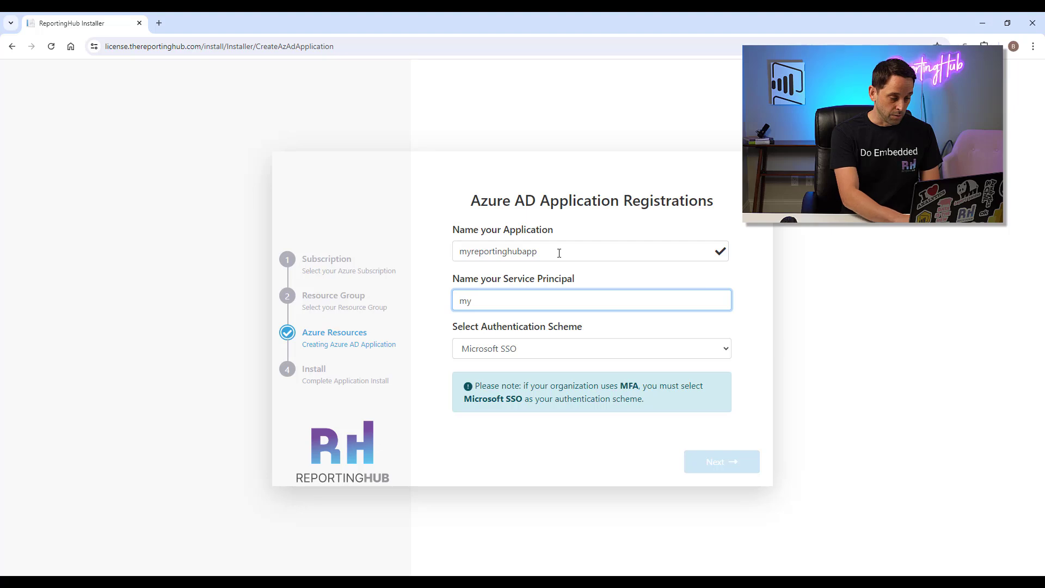
type("reportinghubs")
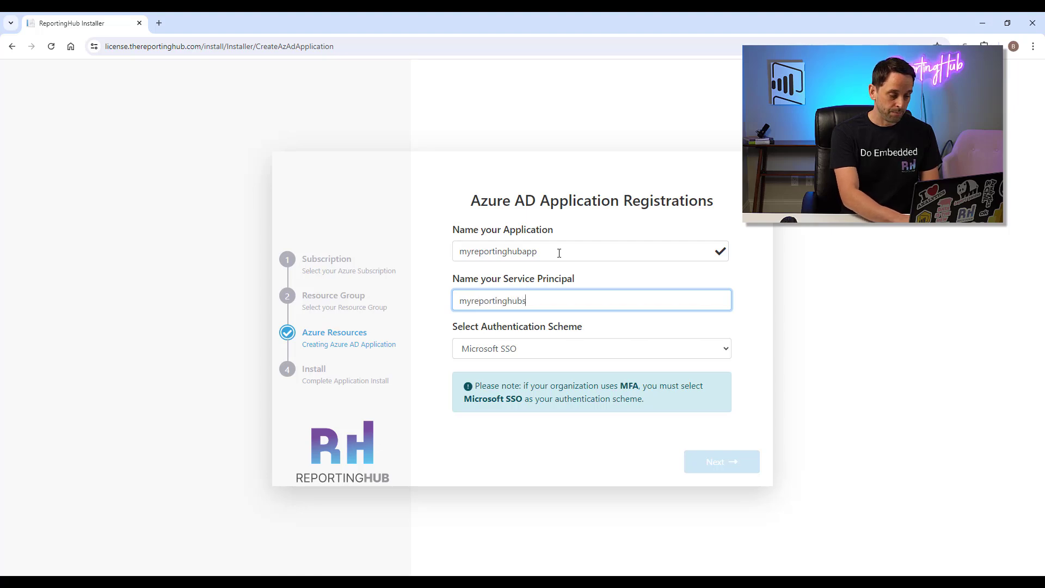
type("erviceprin")
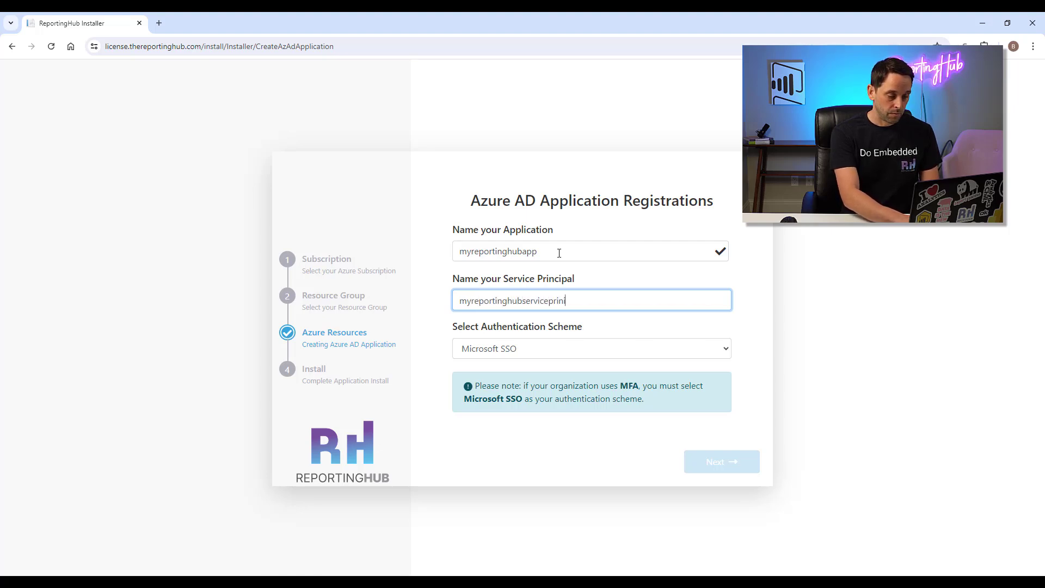
type("cipal")
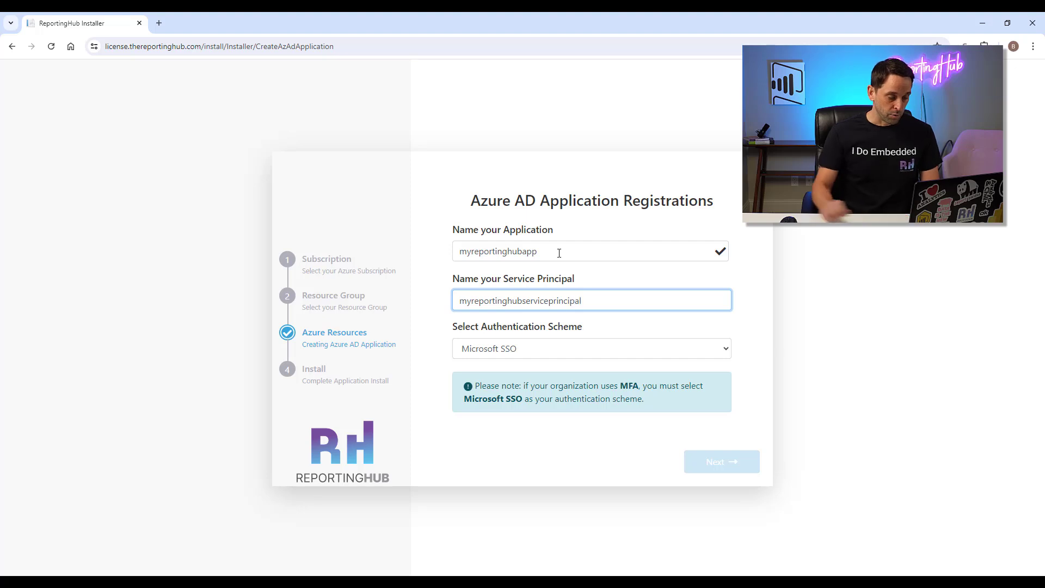
left_click(653, 336)
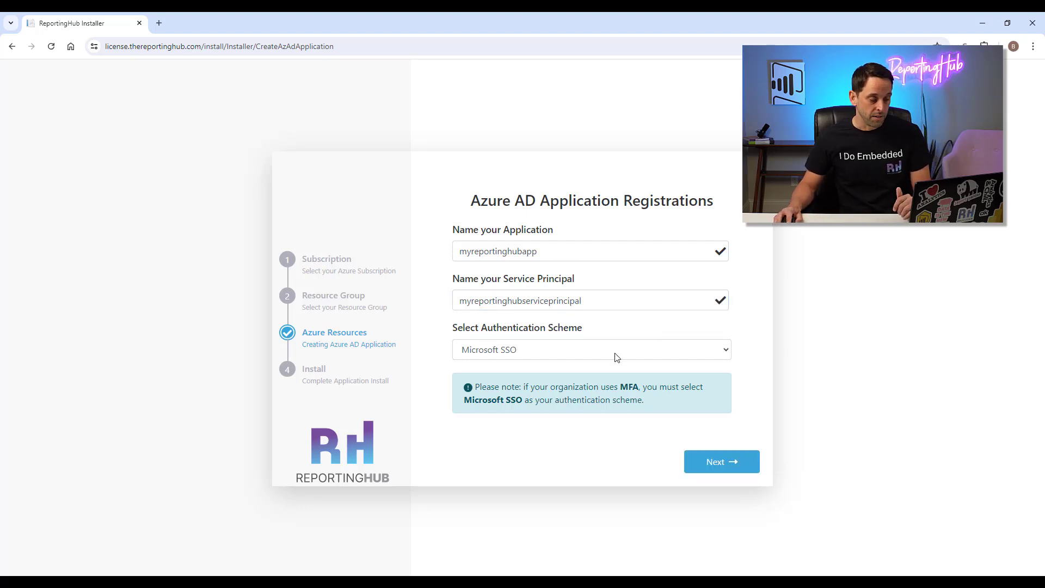
left_click(572, 356)
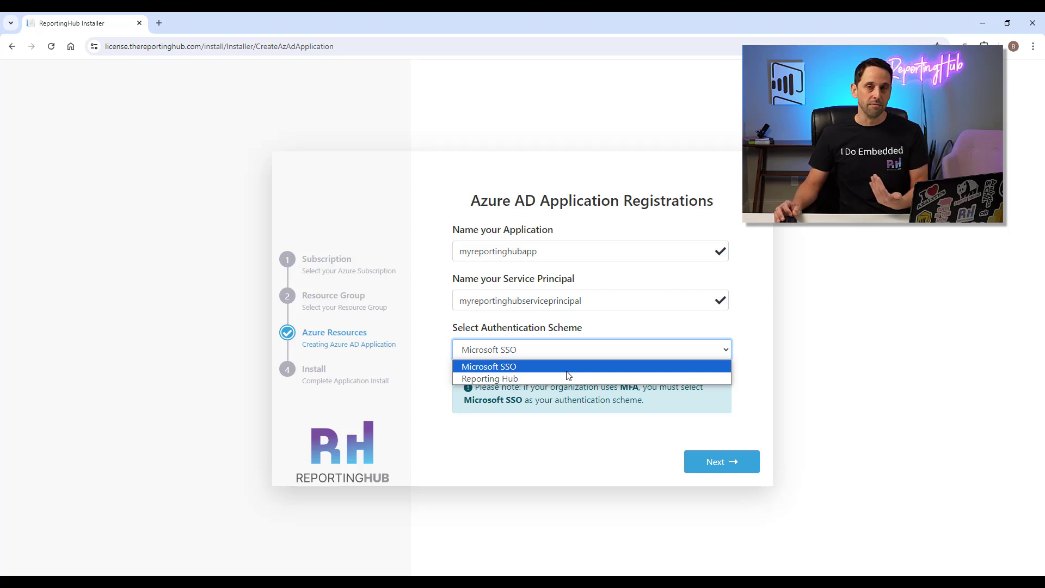
left_click(742, 369)
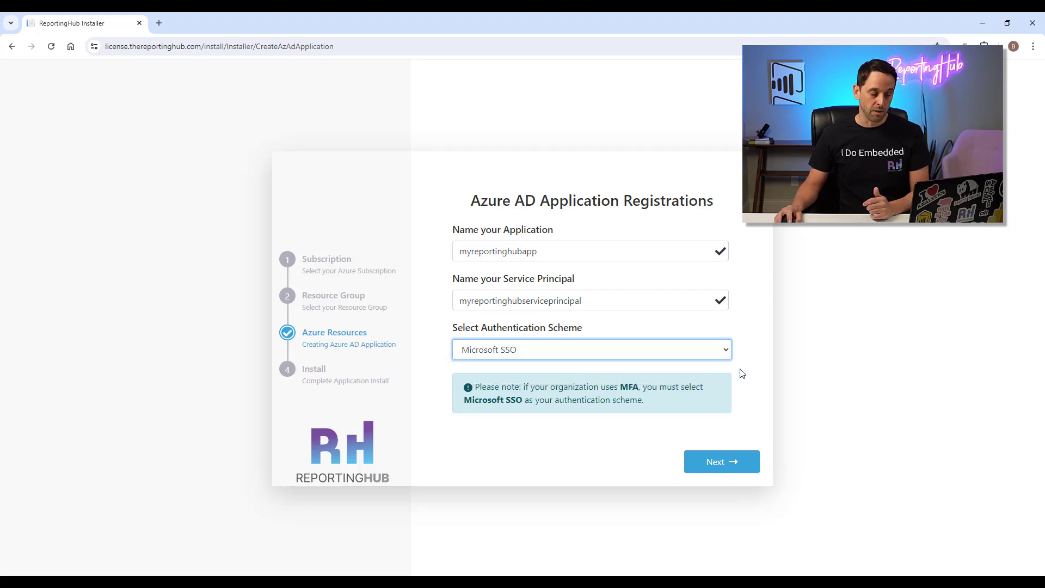
left_click(721, 463)
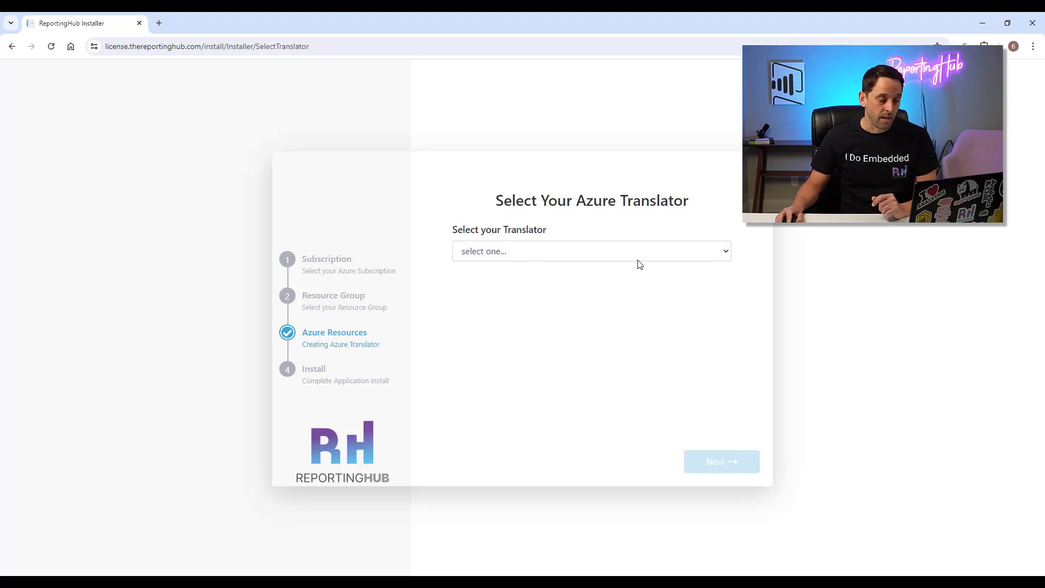
Select the existing reportinghubtranslator as the Azure Translator and submit it to start the resource deployment
left_click(639, 254)
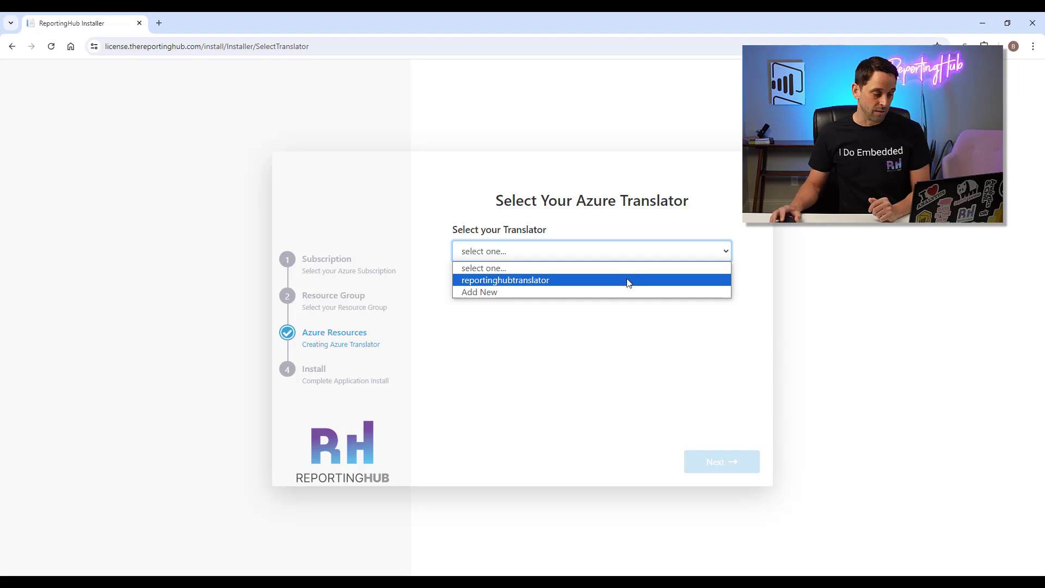
left_click(609, 282)
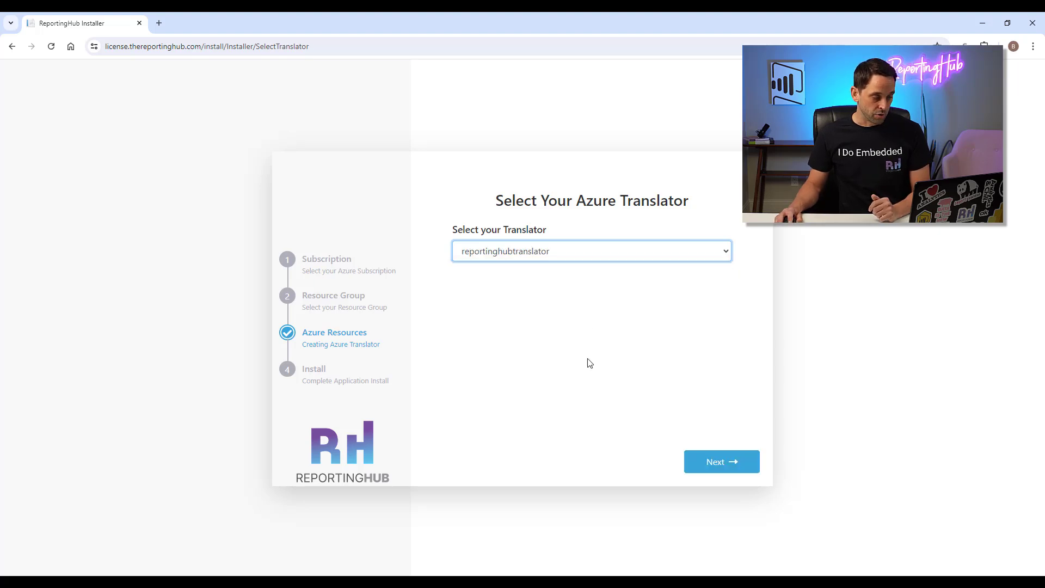
left_click(711, 462)
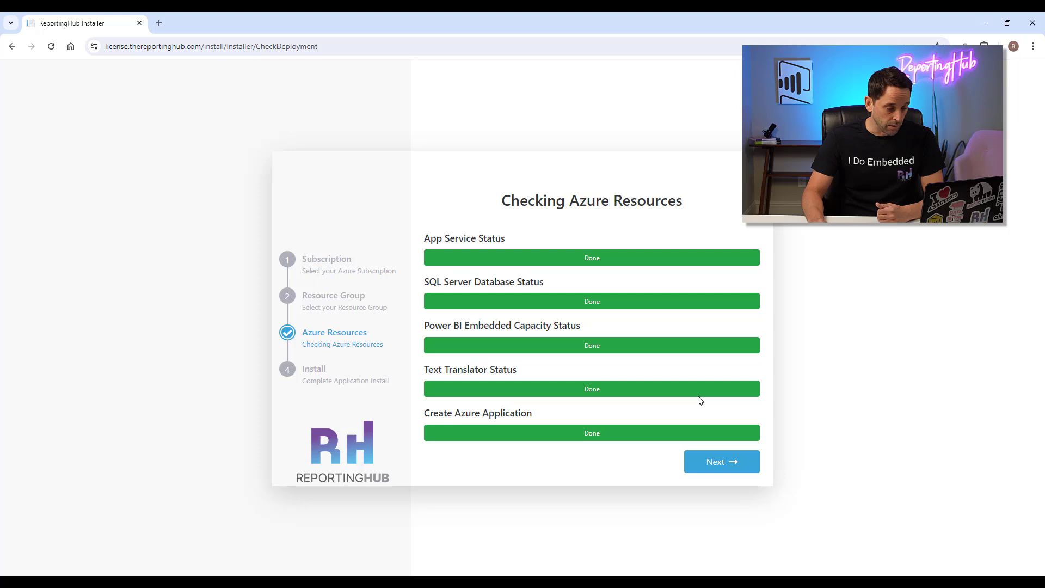
Proceed to the application admin consent, choose the existing Microsoft account, and accept the requested permissions for the organization
left_click(723, 467)
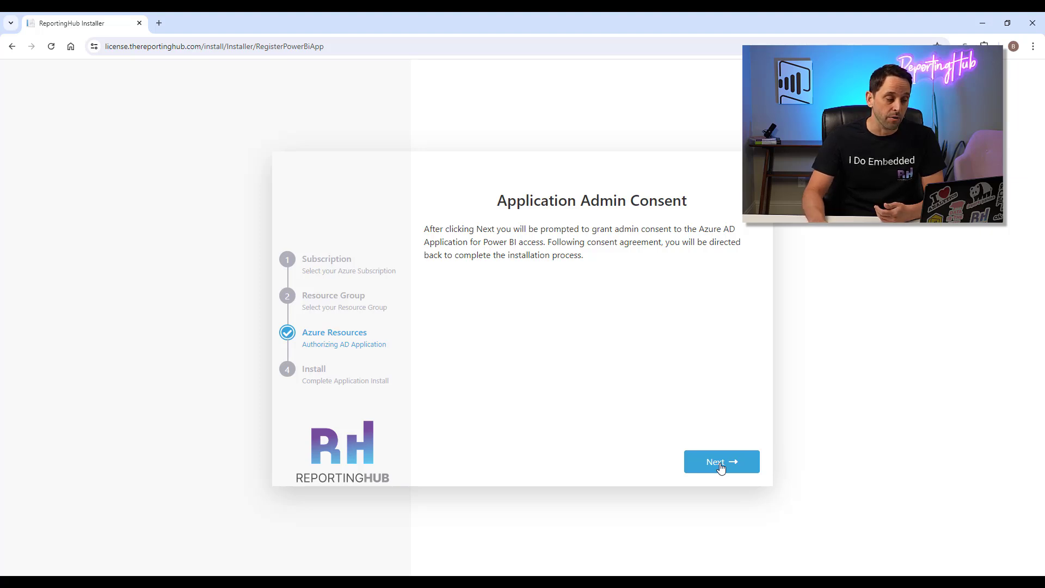
left_click(721, 467)
left_click(572, 115)
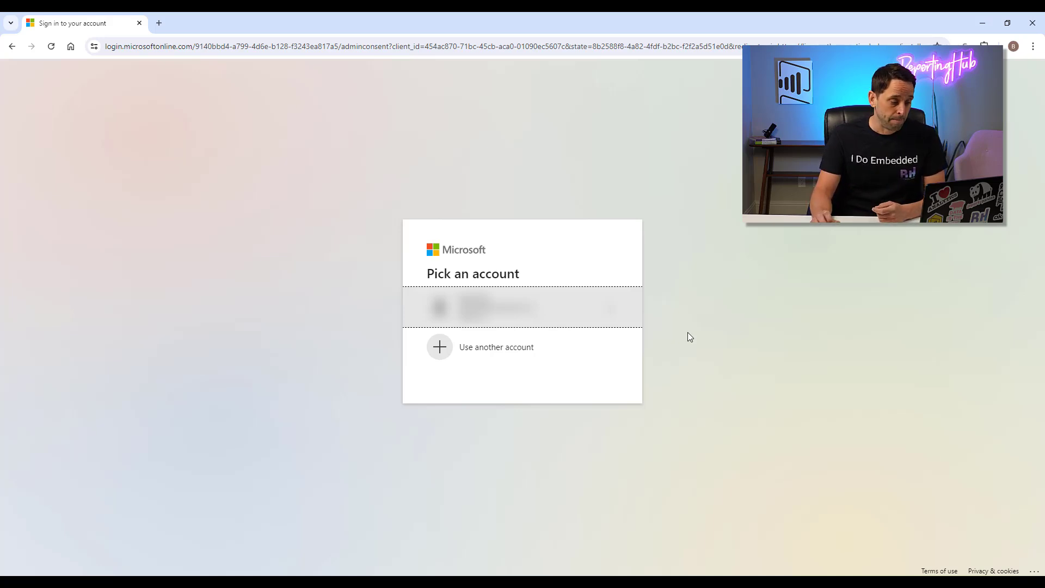
left_click(575, 324)
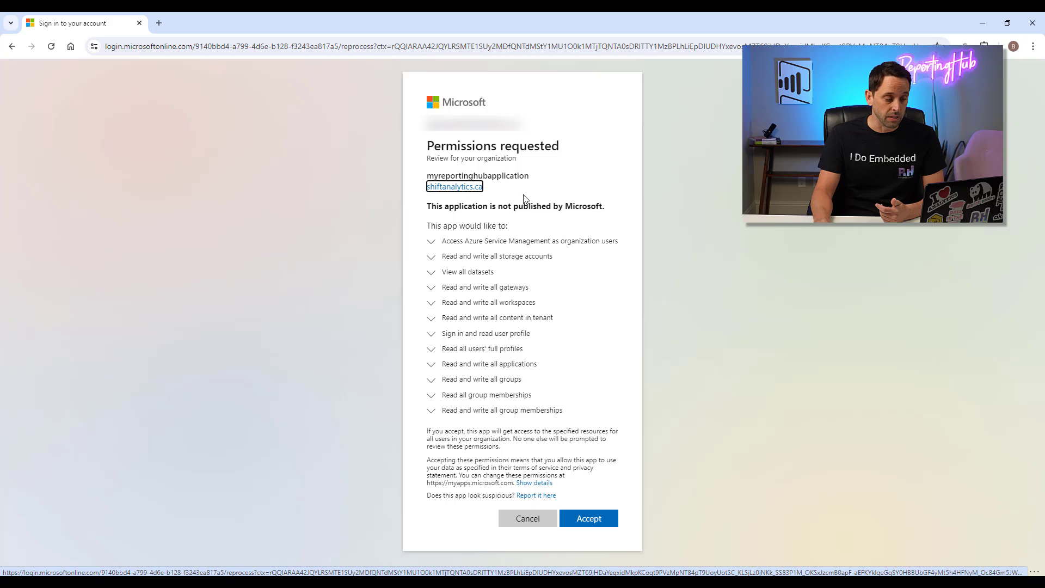
left_click(592, 521)
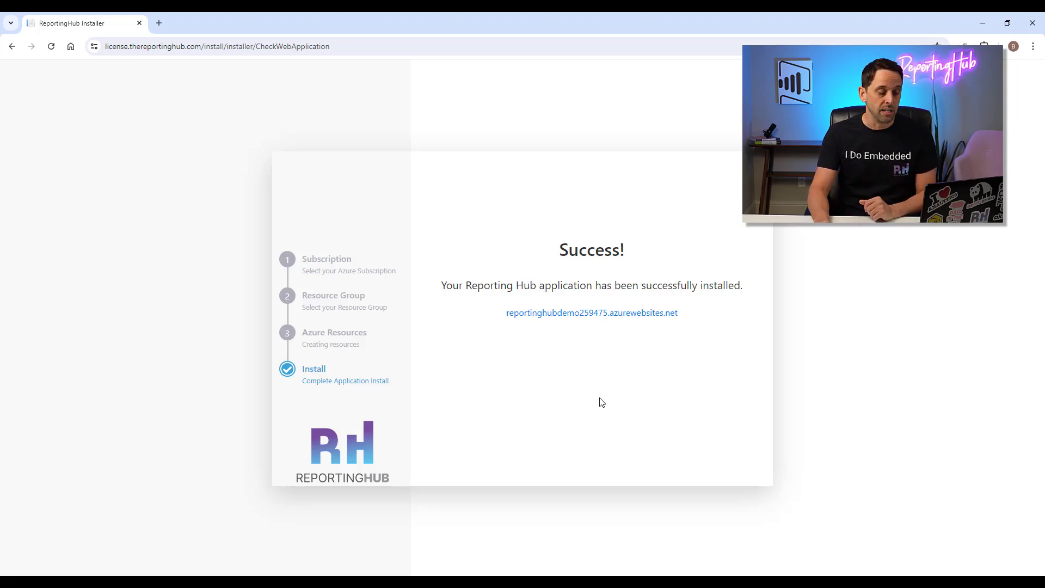
Open the newly installed Reporting Hub site from the installation success page
left_click(635, 317)
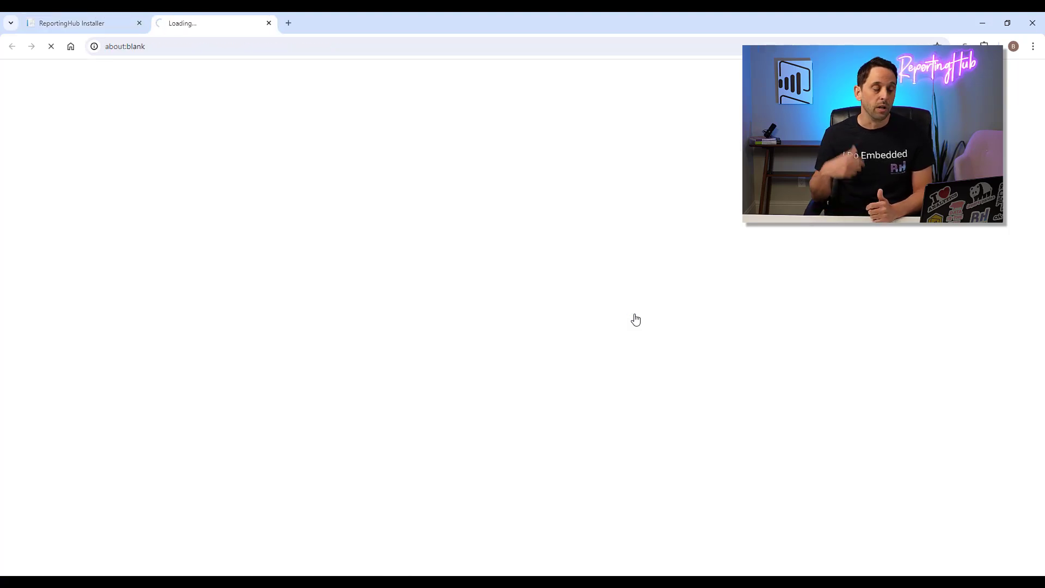